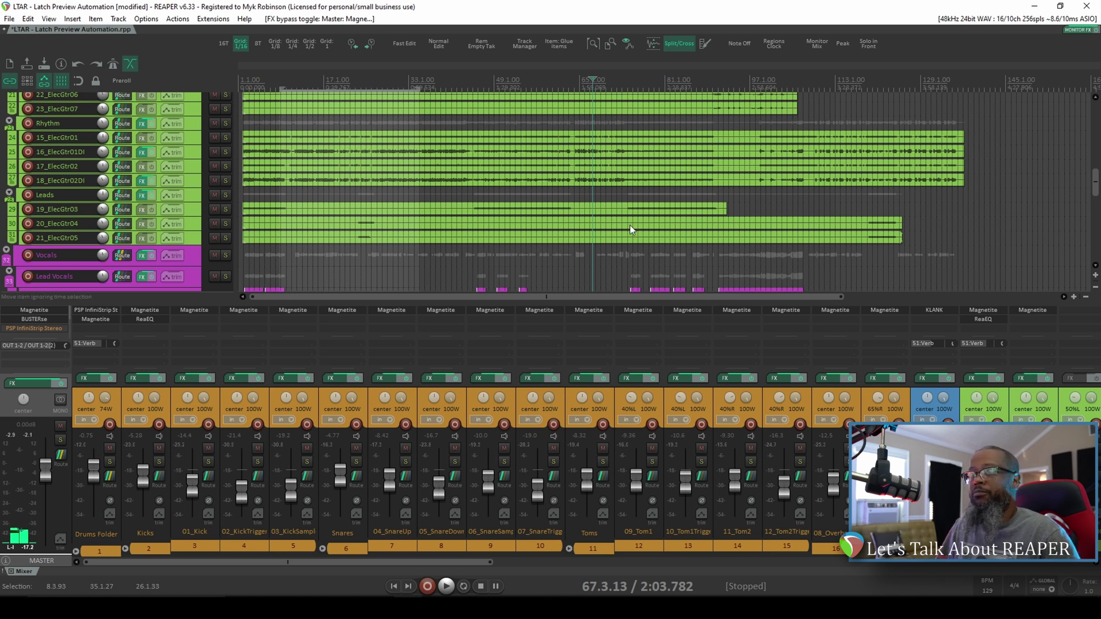
# Listen to the current mix, rough in a time selection later in the song, and scroll to the vocals
pyautogui.press('space')
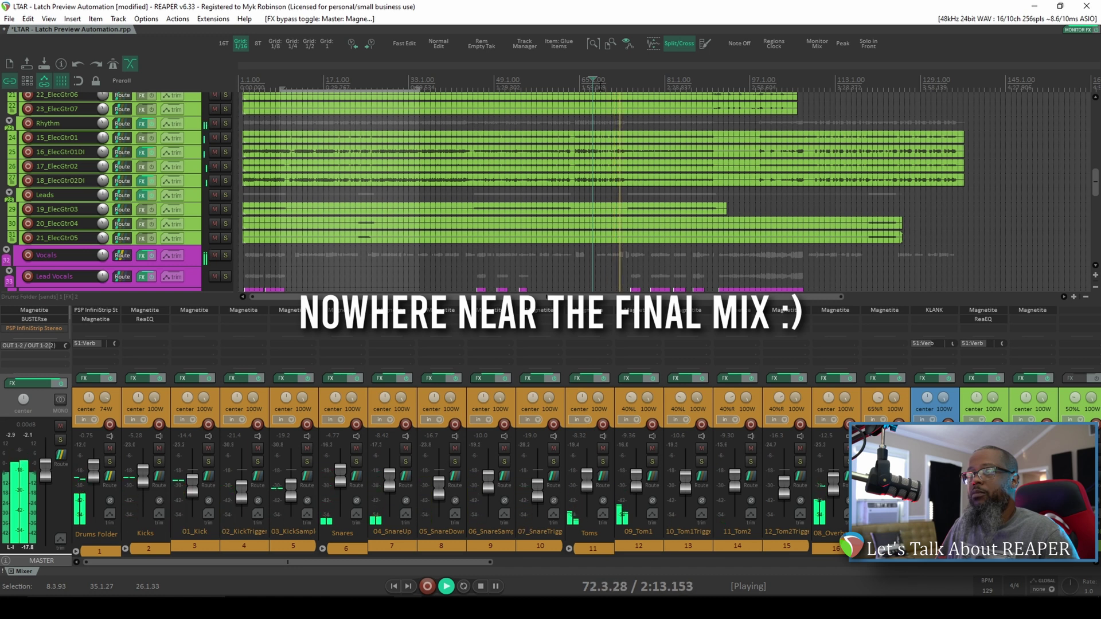
pyautogui.press('space')
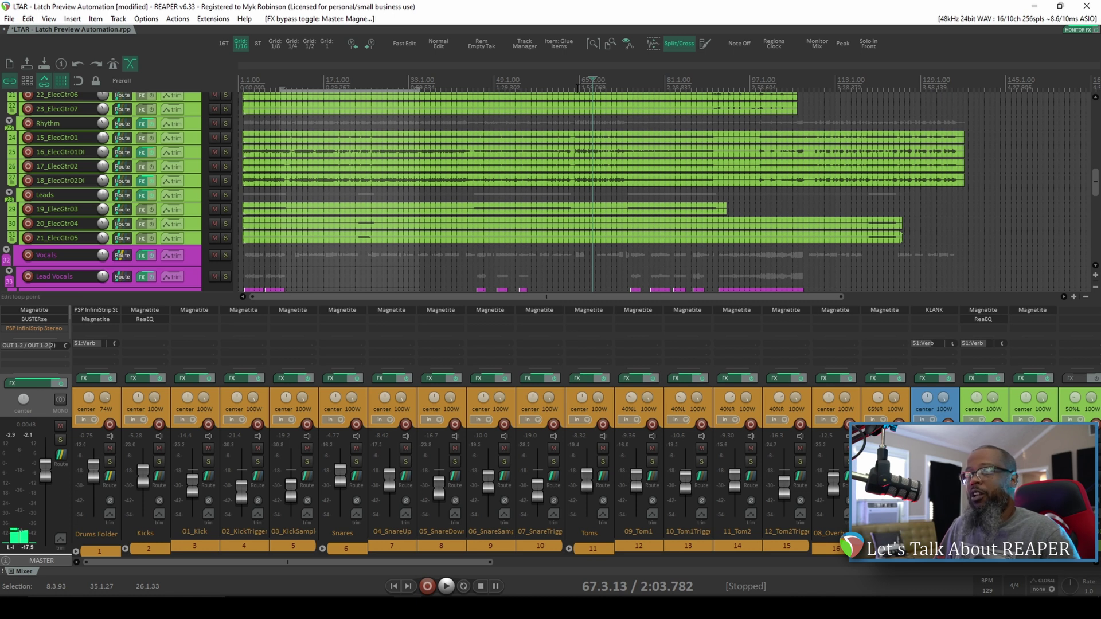
pyautogui.moveTo(577, 86); pyautogui.dragTo(631, 86)
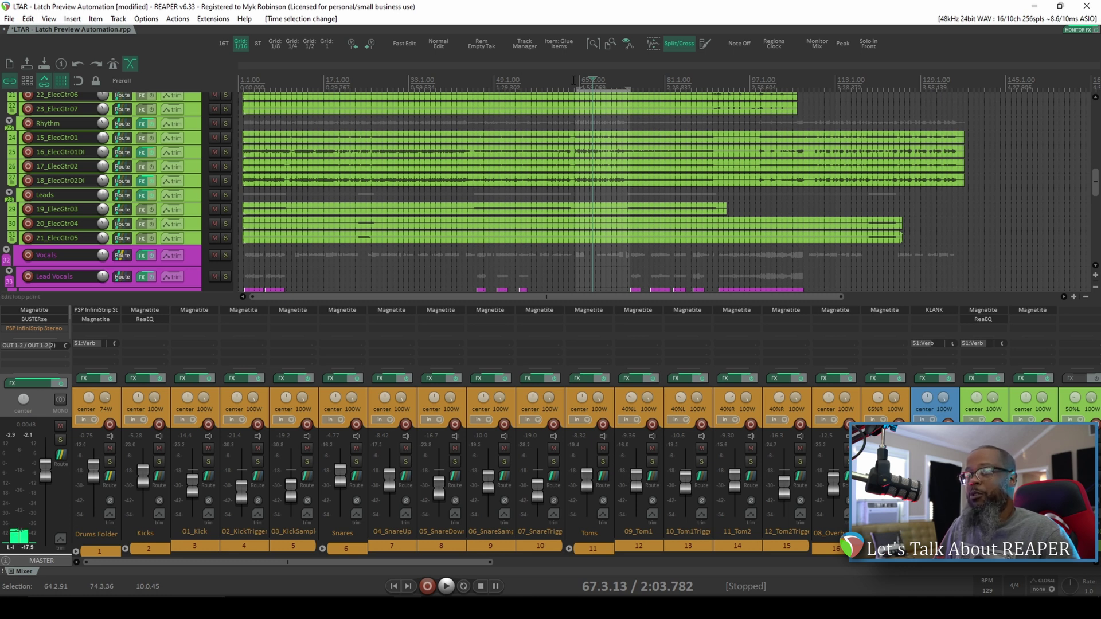
pyautogui.scroll(4, 574, 80)
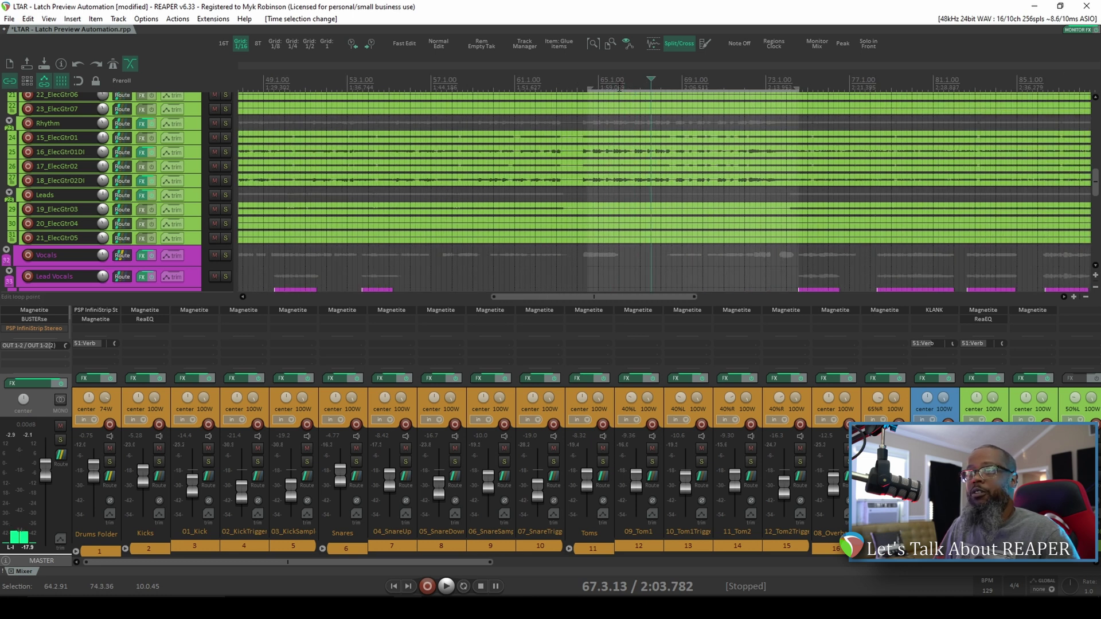
pyautogui.moveTo(1096, 184); pyautogui.dragTo(1096, 230)
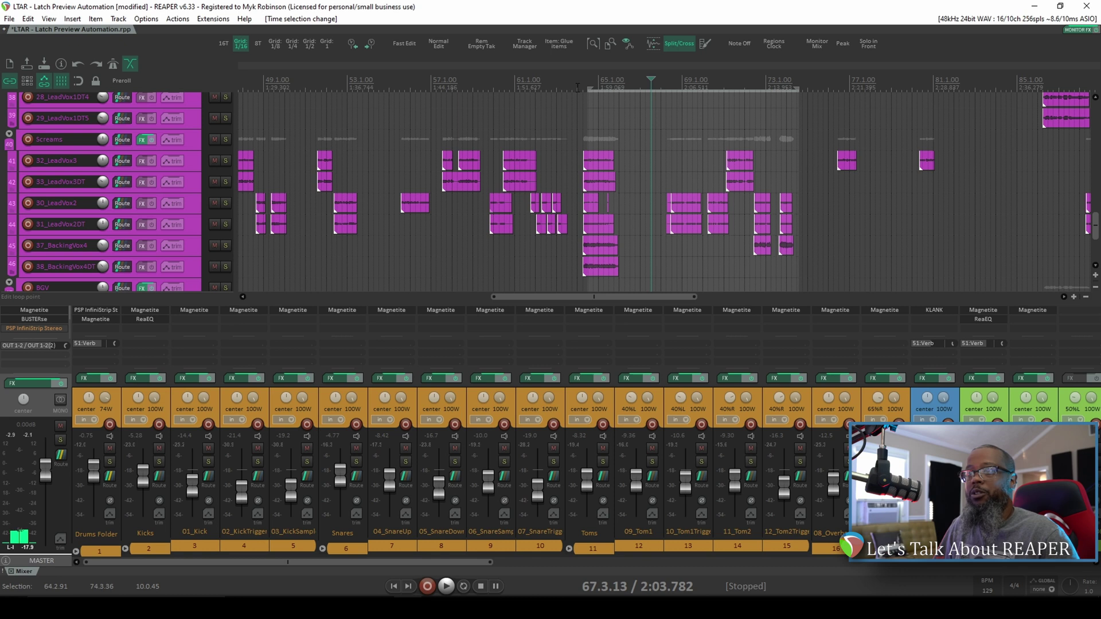
# Redraw the time selection around a vocal phrase and audition it from just before
pyautogui.moveTo(577, 88); pyautogui.dragTo(620, 88)
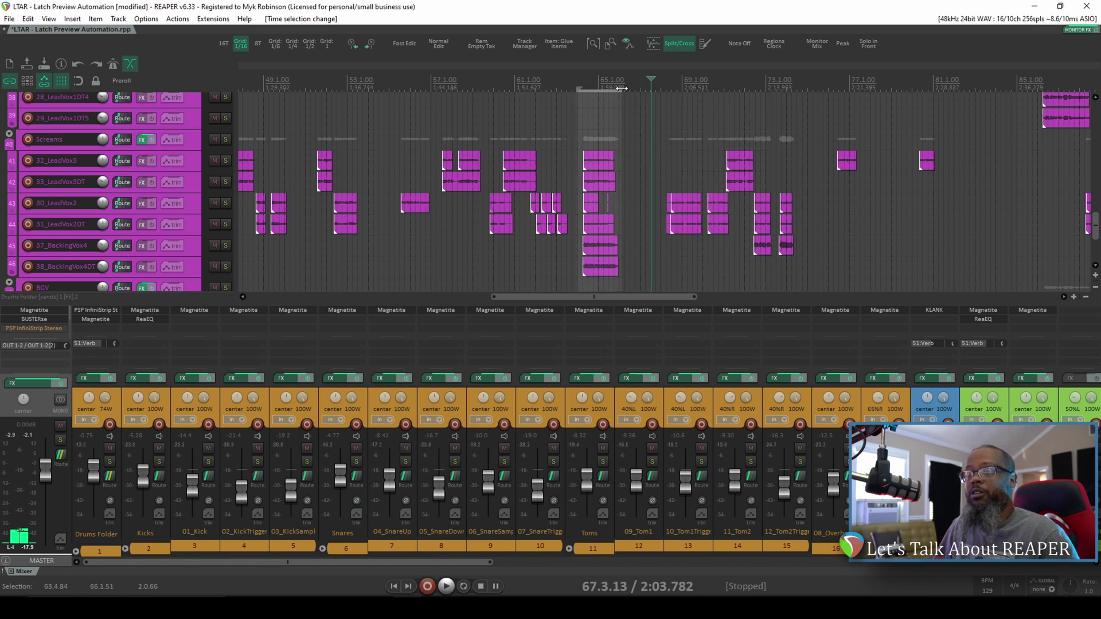
pyautogui.click(571, 84)
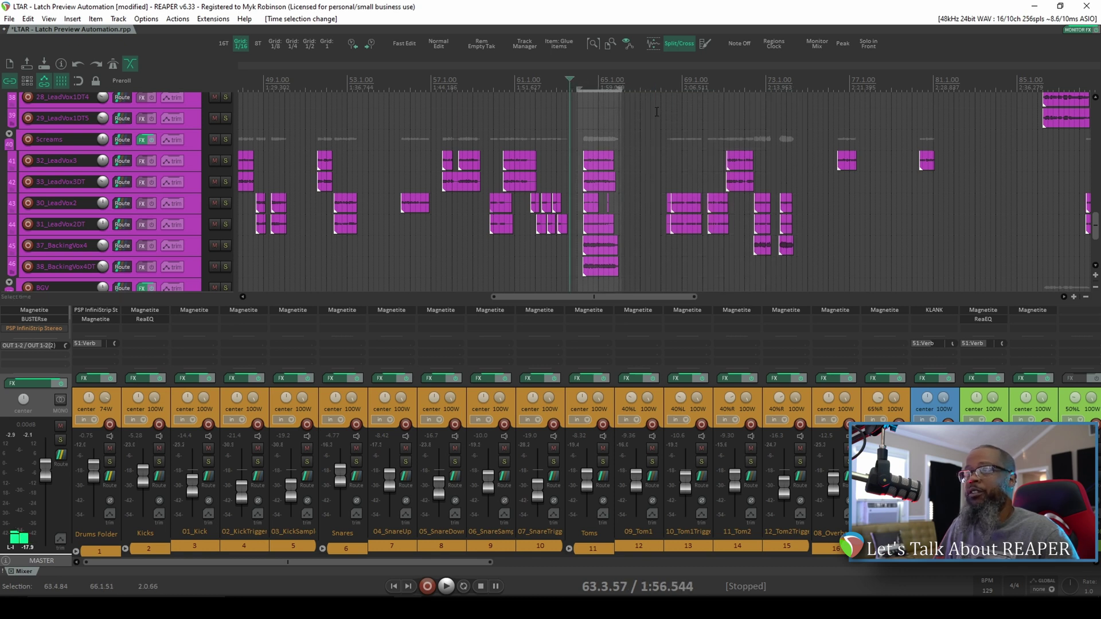
pyautogui.press('space')
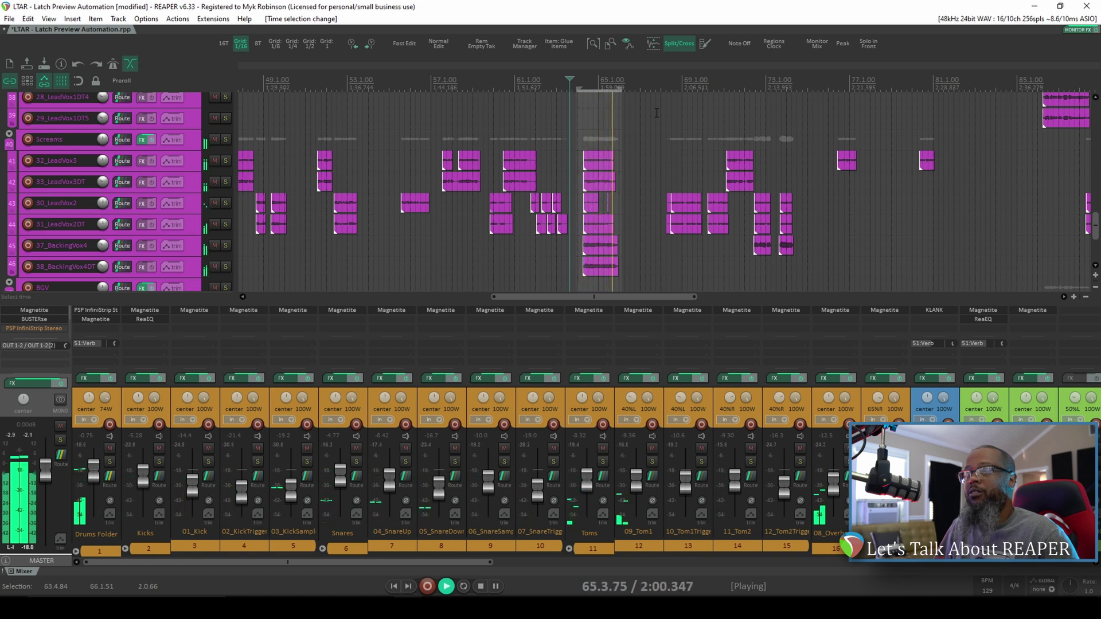
pyautogui.press('space')
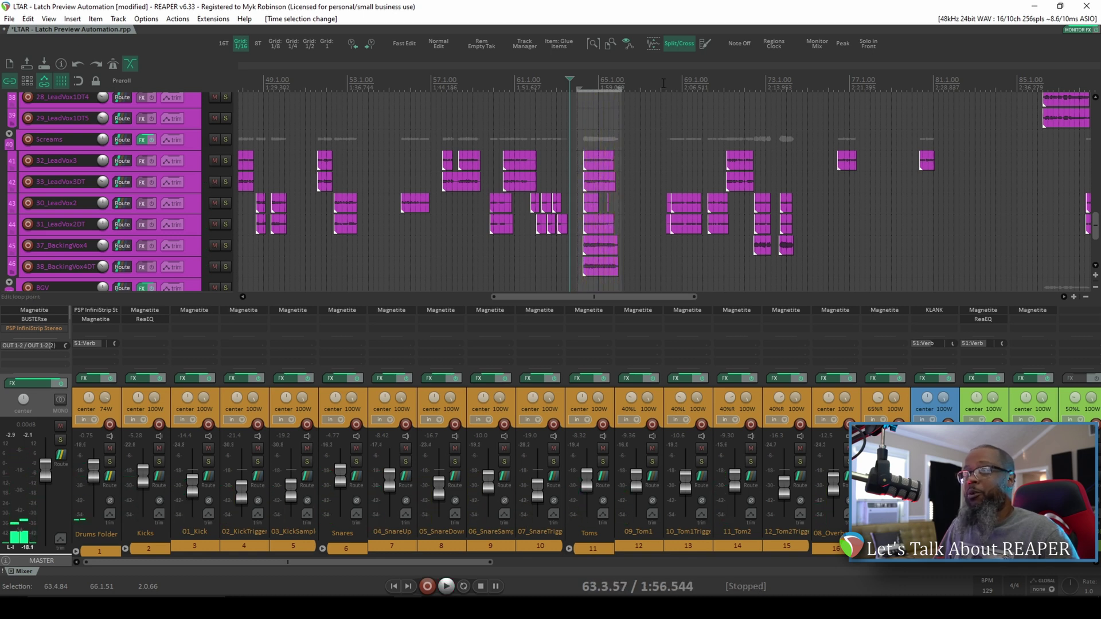
# Select the passage from 67.4.52 to 74.3.27 and play it back
pyautogui.moveTo(660, 83); pyautogui.dragTo(799, 88)
pyautogui.press('space')
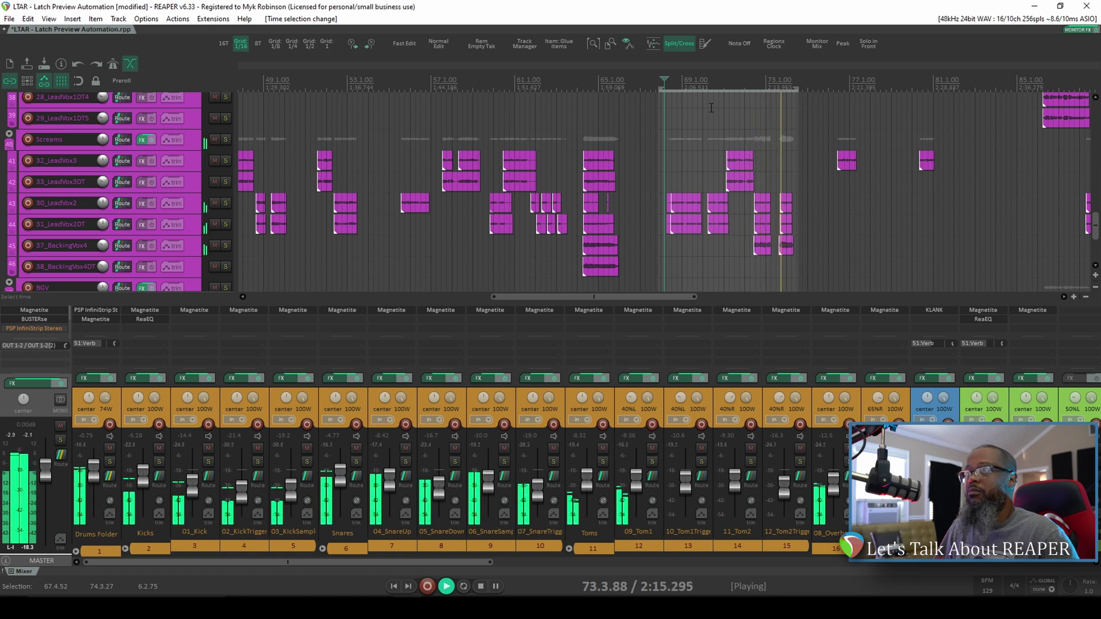
pyautogui.press('space')
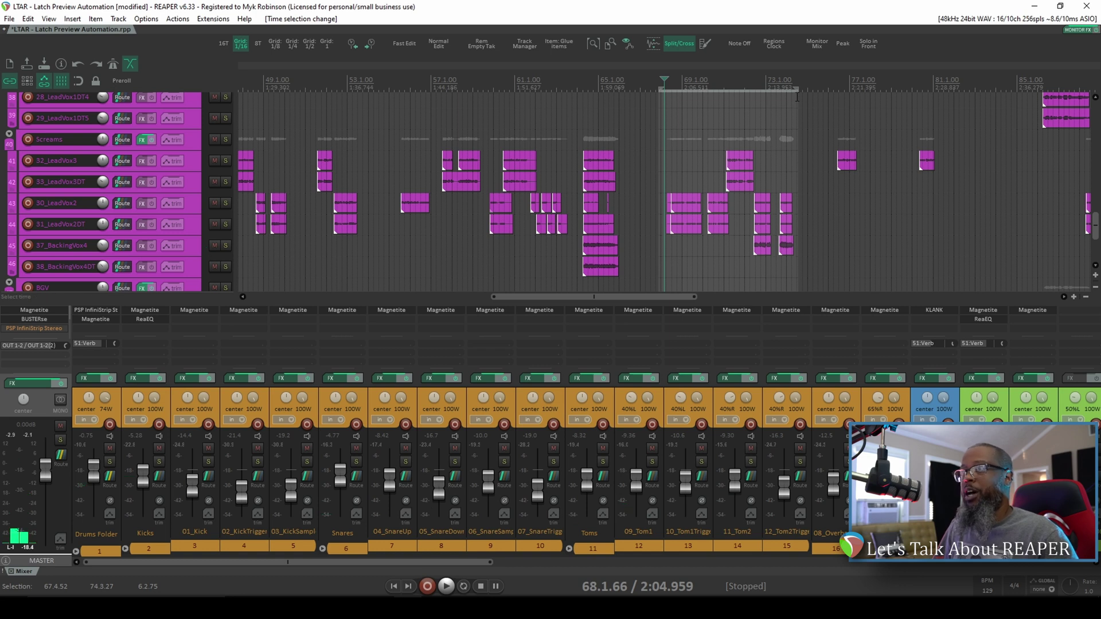
# End the time selection at 72.2.83, zoom in around it, and select the Screams track
pyautogui.moveTo(797, 97); pyautogui.dragTo(754, 97)
pyautogui.scroll(5, 779, 115)
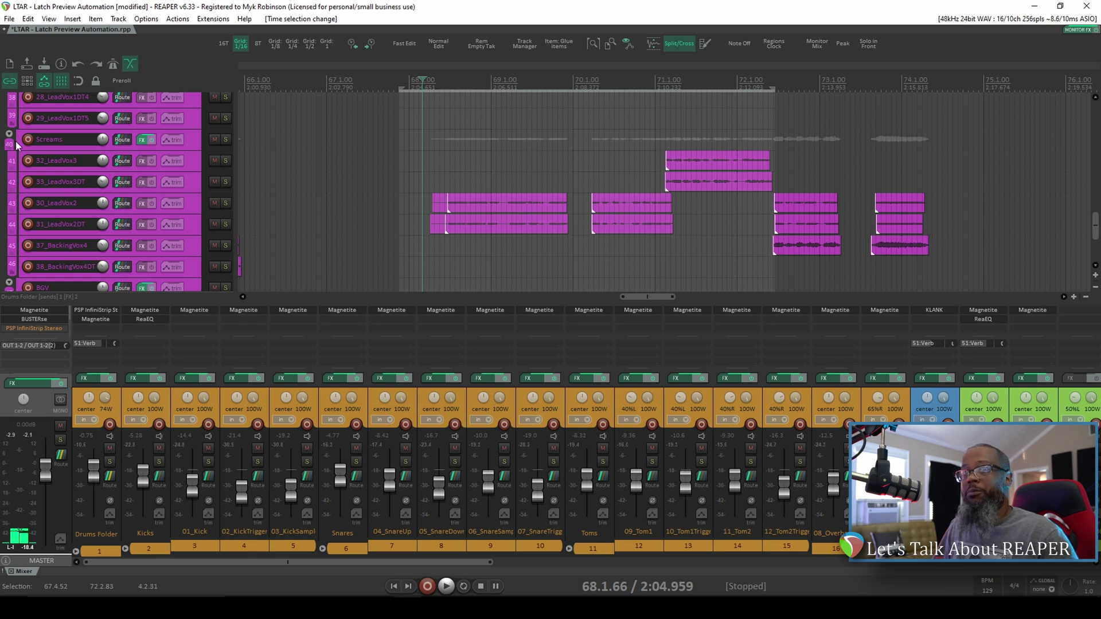
pyautogui.click(193, 144)
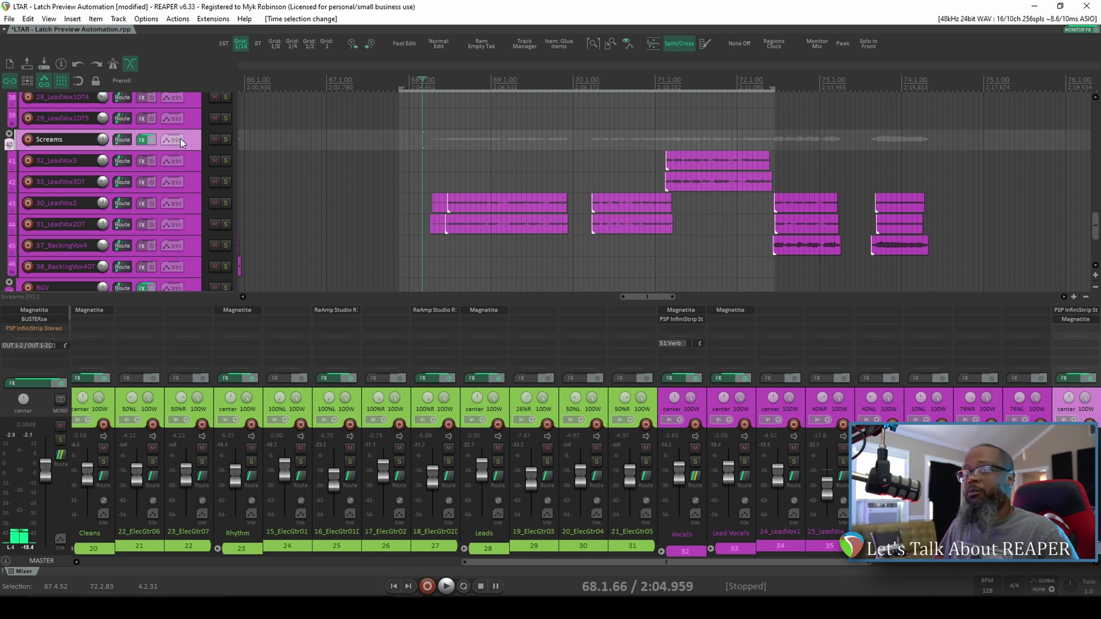
# Show the Screams Volume envelope lane with V and drag it taller
pyautogui.click(178, 139)
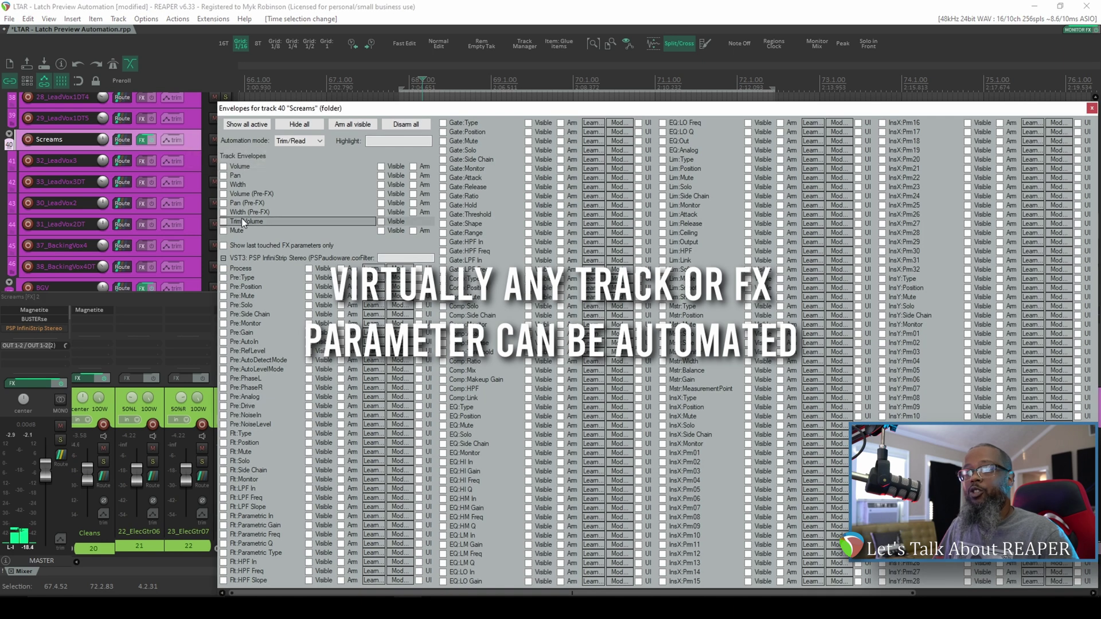
pyautogui.click(1092, 108)
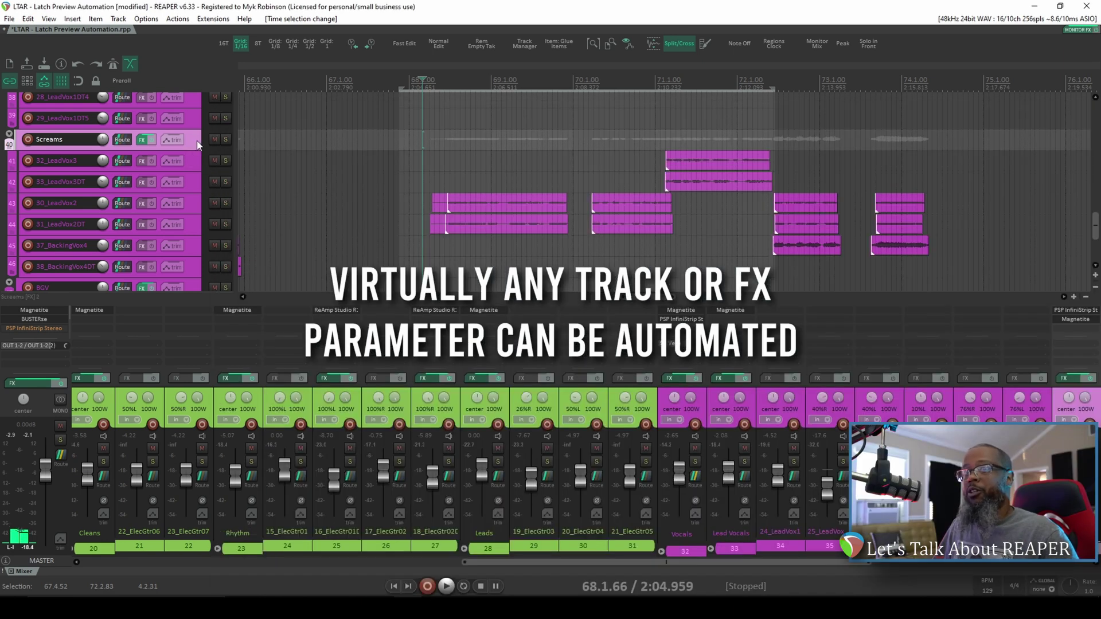
pyautogui.press('v')
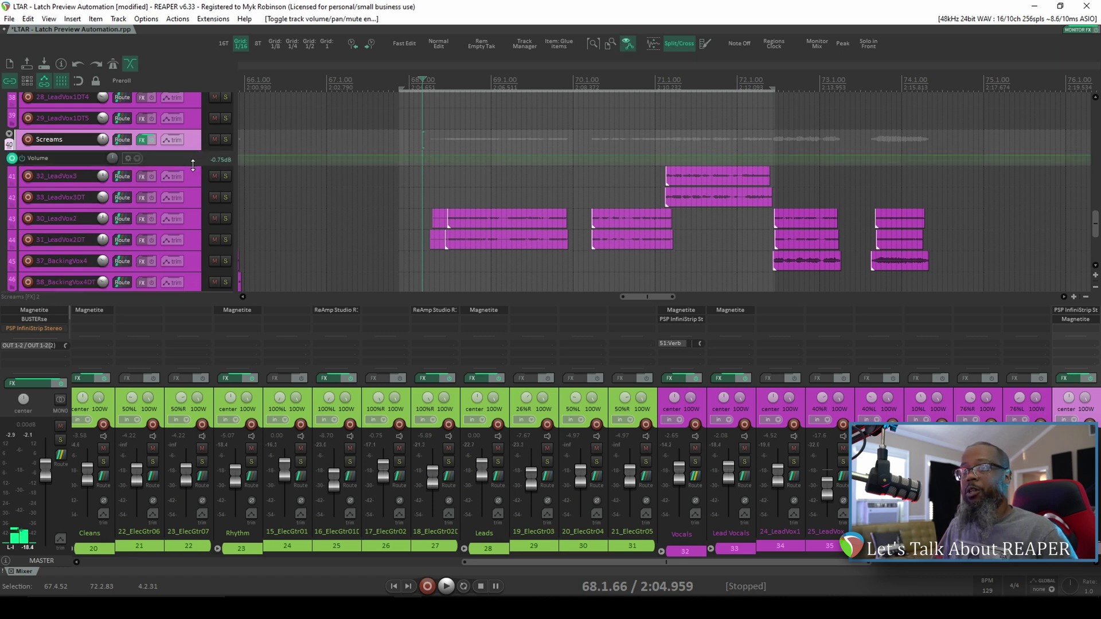
pyautogui.moveTo(193, 165); pyautogui.dragTo(207, 243)
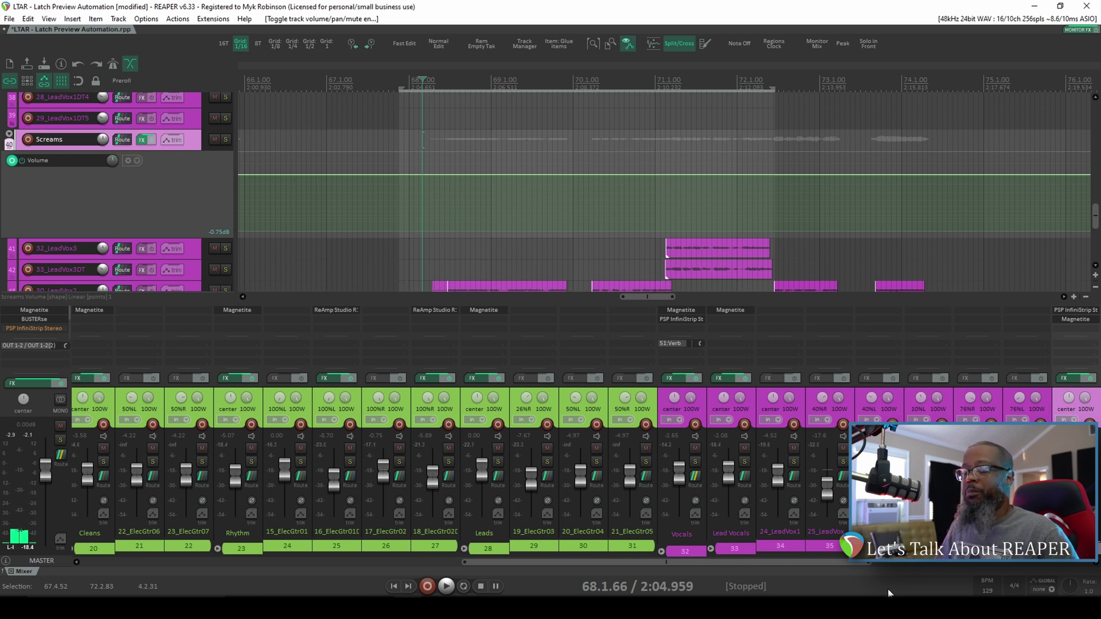
pyautogui.rightClick(855, 595)
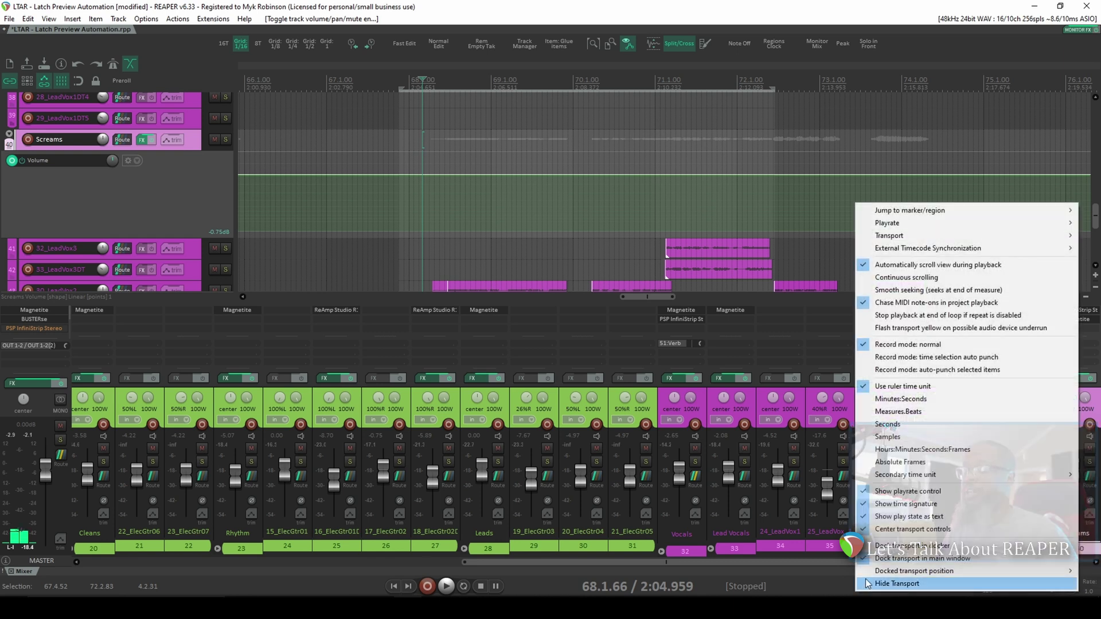
pyautogui.moveTo(869, 576)
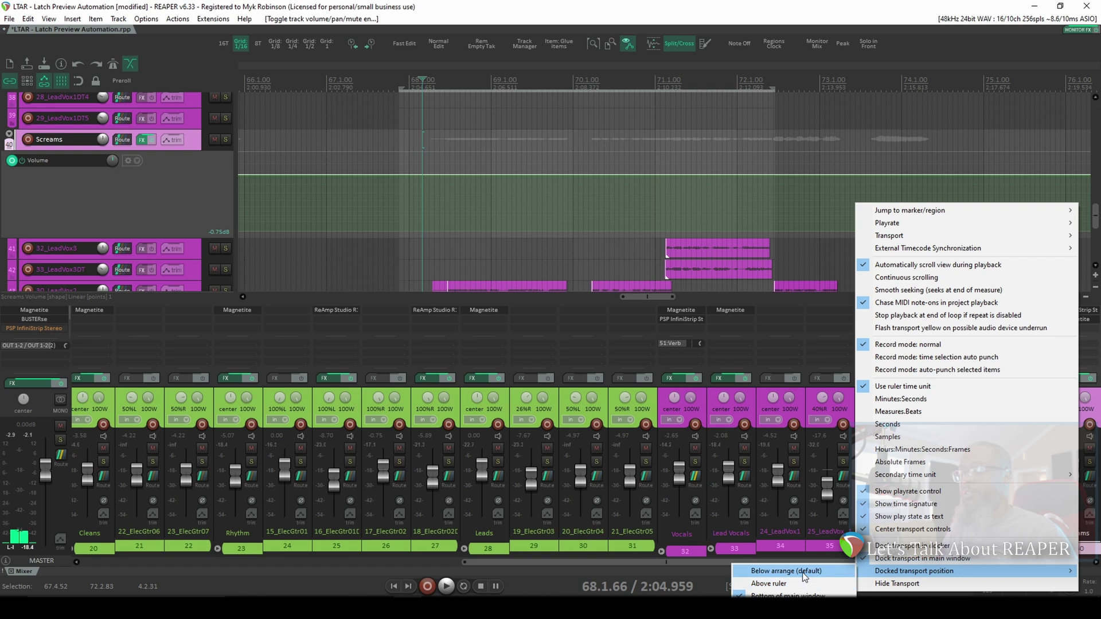
pyautogui.click(263, 592)
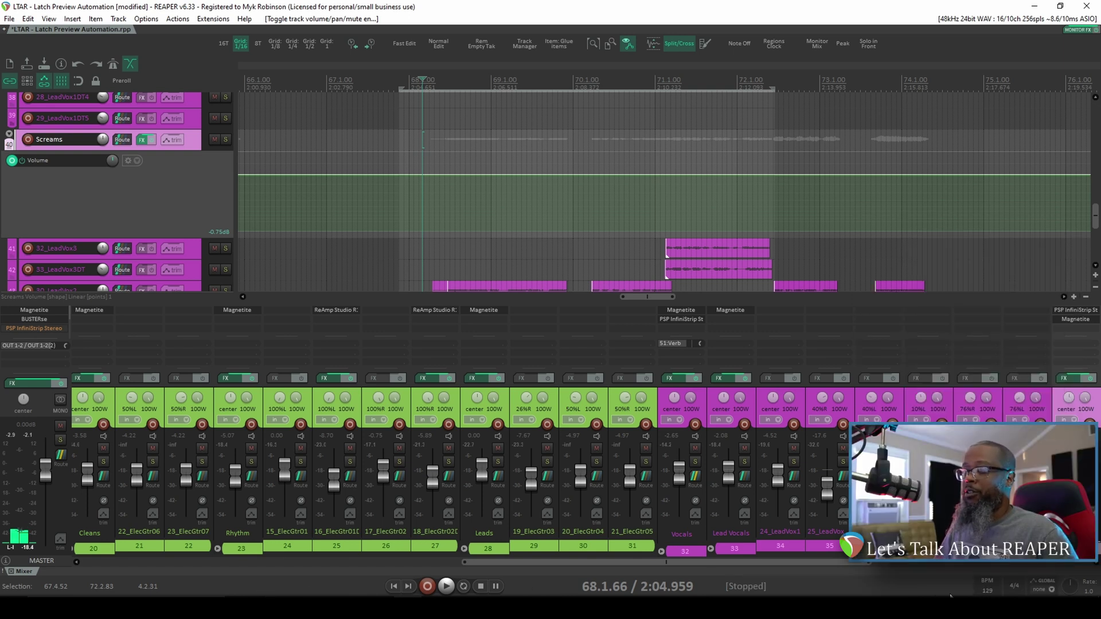
pyautogui.click(1051, 587)
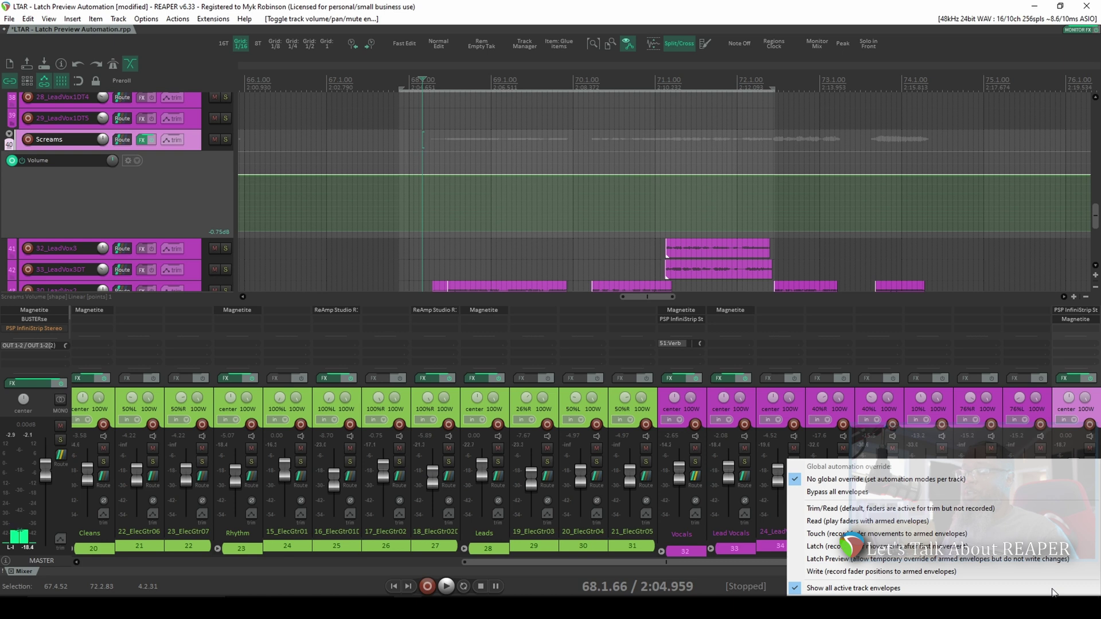
# Switch the global automation override to Latch Preview
pyautogui.click(886, 565)
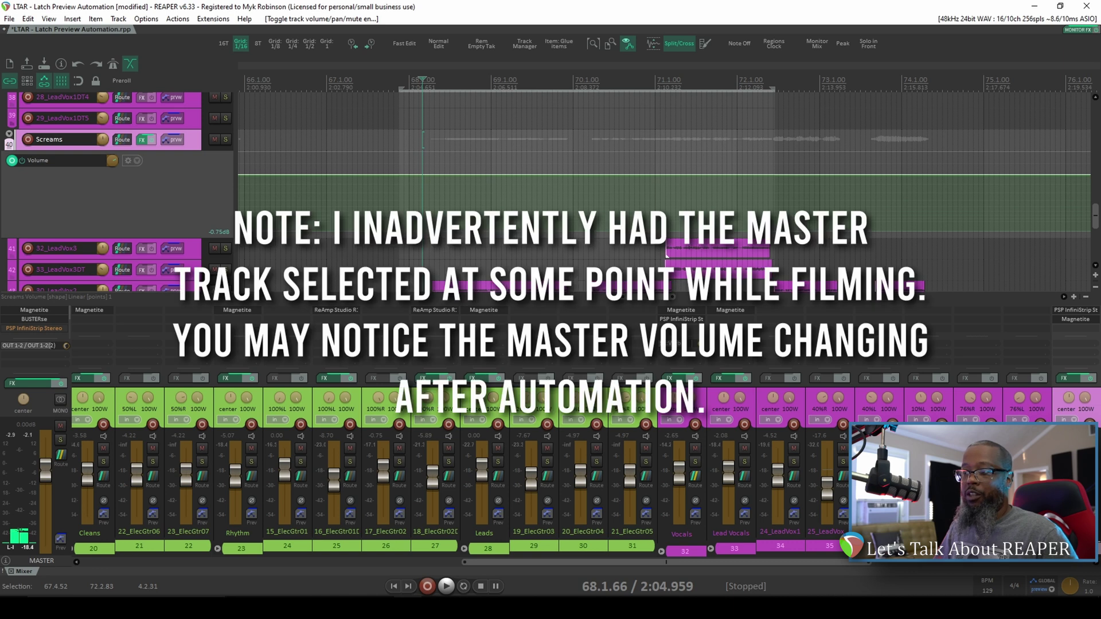
pyautogui.hscroll(5, 827, 565)
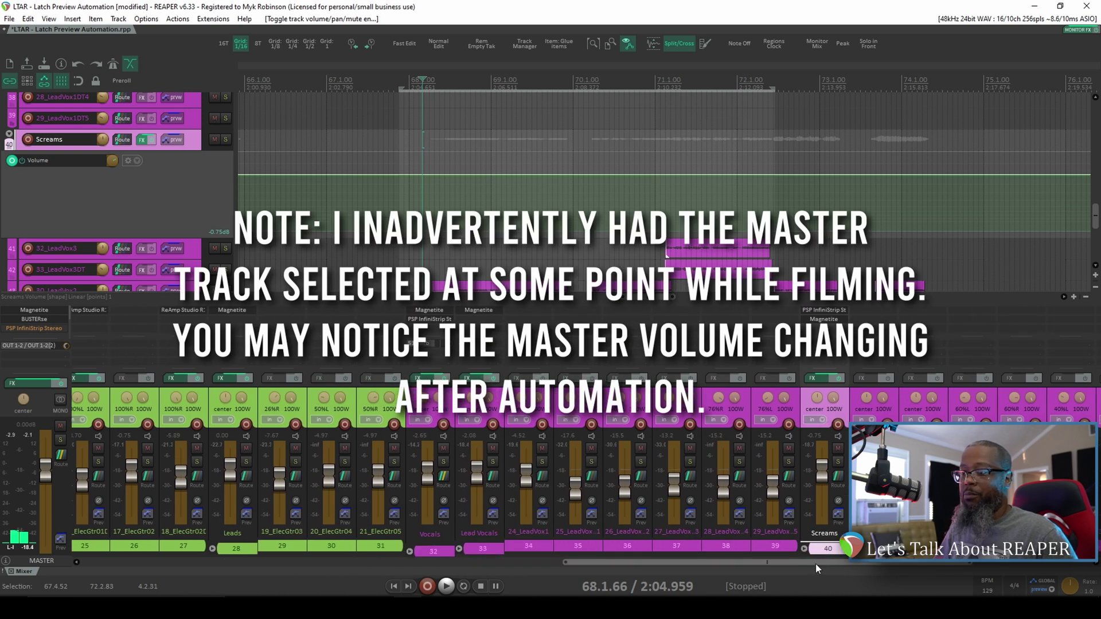
# During playback, pull the Screams fader down to -3.09 dB as a latch preview
pyautogui.hscroll(2, 815, 567)
pyautogui.hotkey('ctrl', 'z')
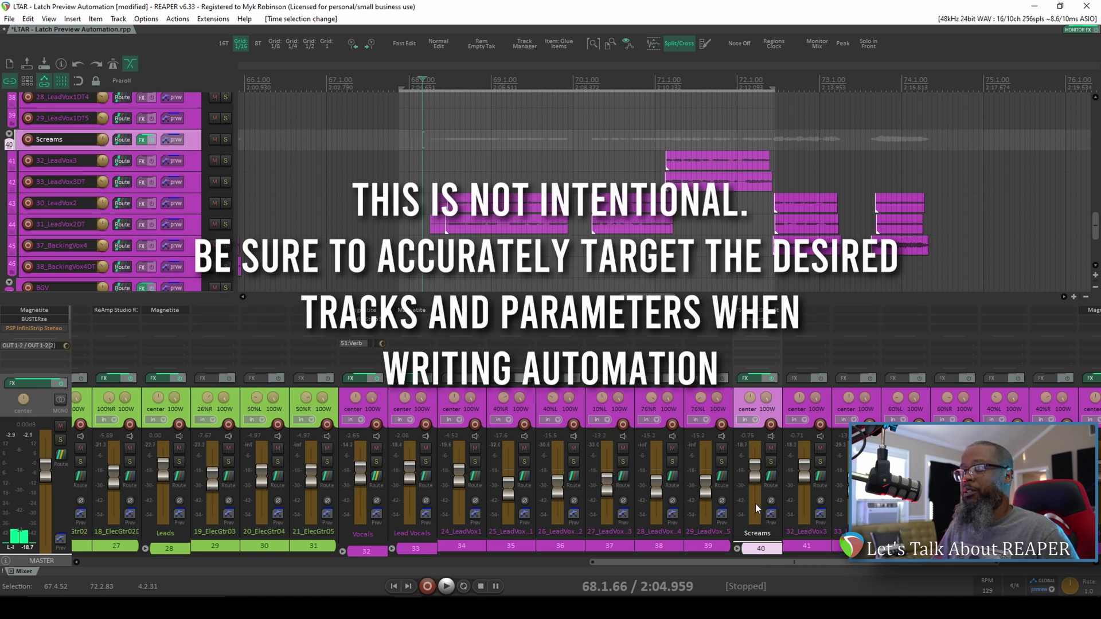
pyautogui.press('space')
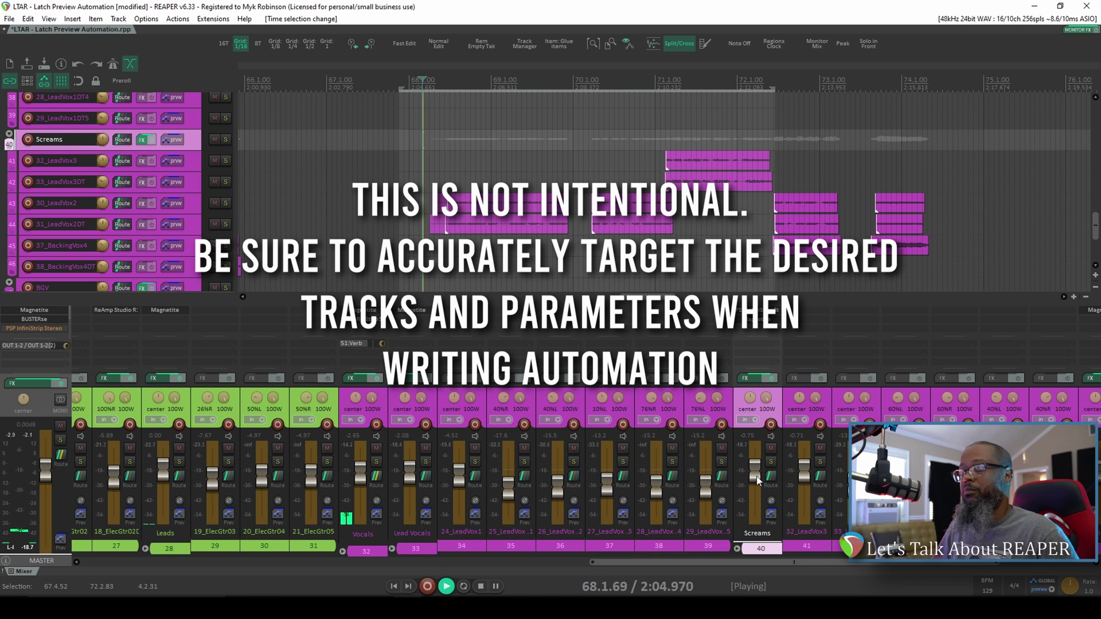
pyautogui.moveTo(757, 481); pyautogui.dragTo(756, 482)
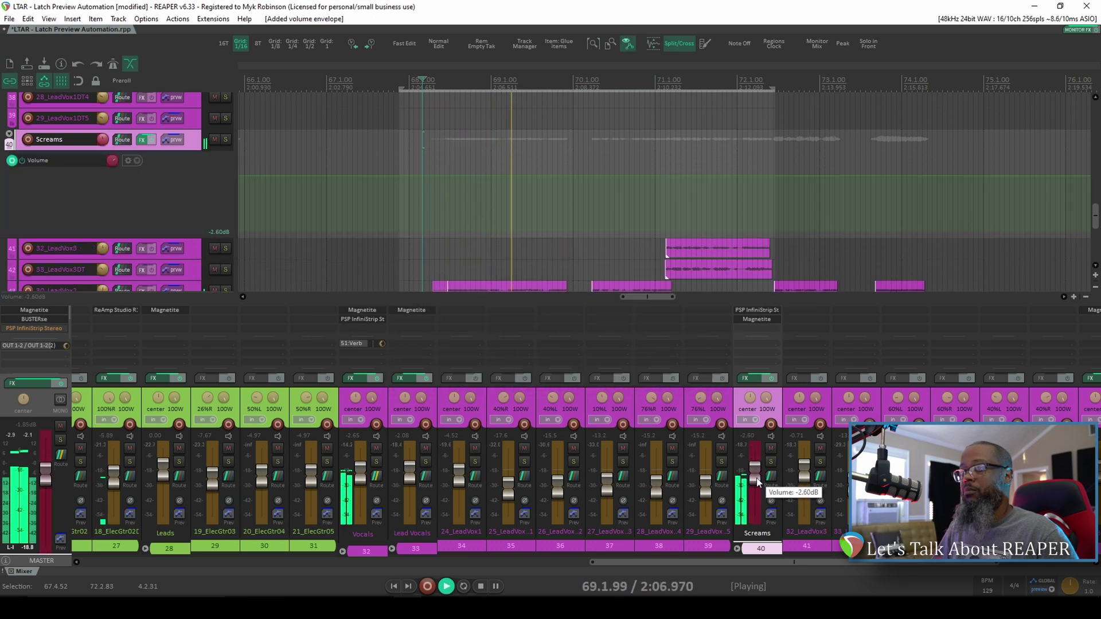
pyautogui.moveTo(757, 481); pyautogui.dragTo(756, 482)
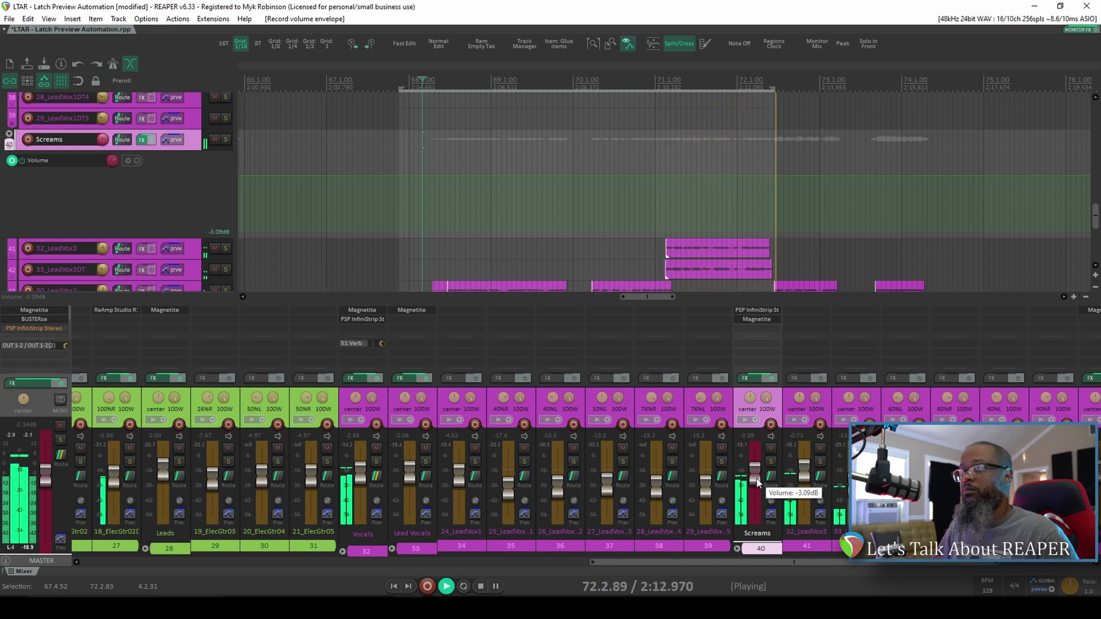
pyautogui.press('space')
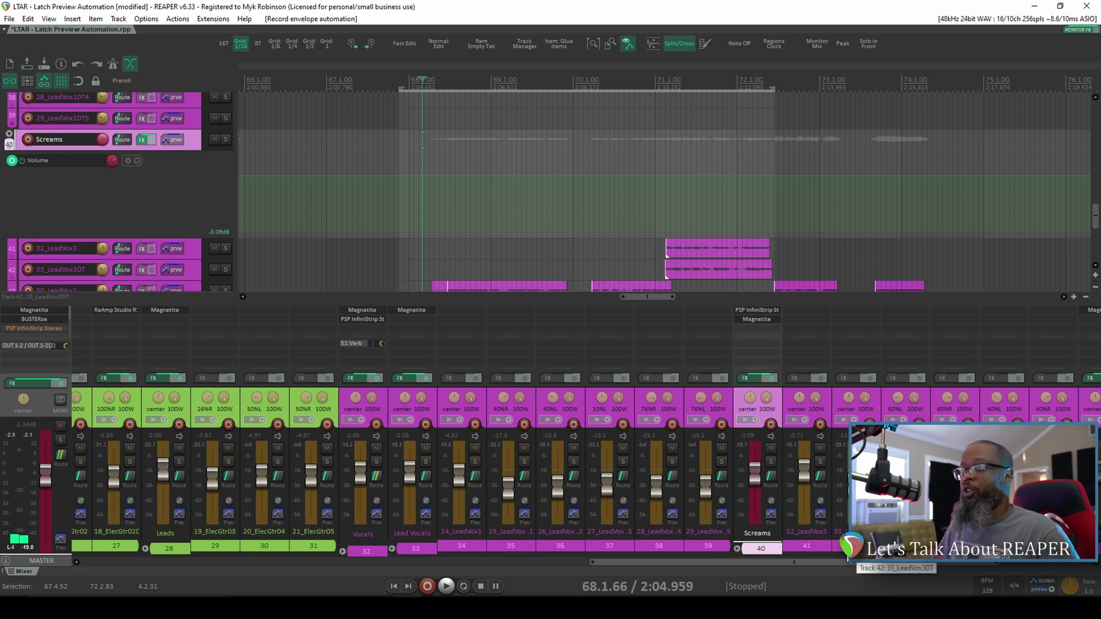
pyautogui.click(178, 19)
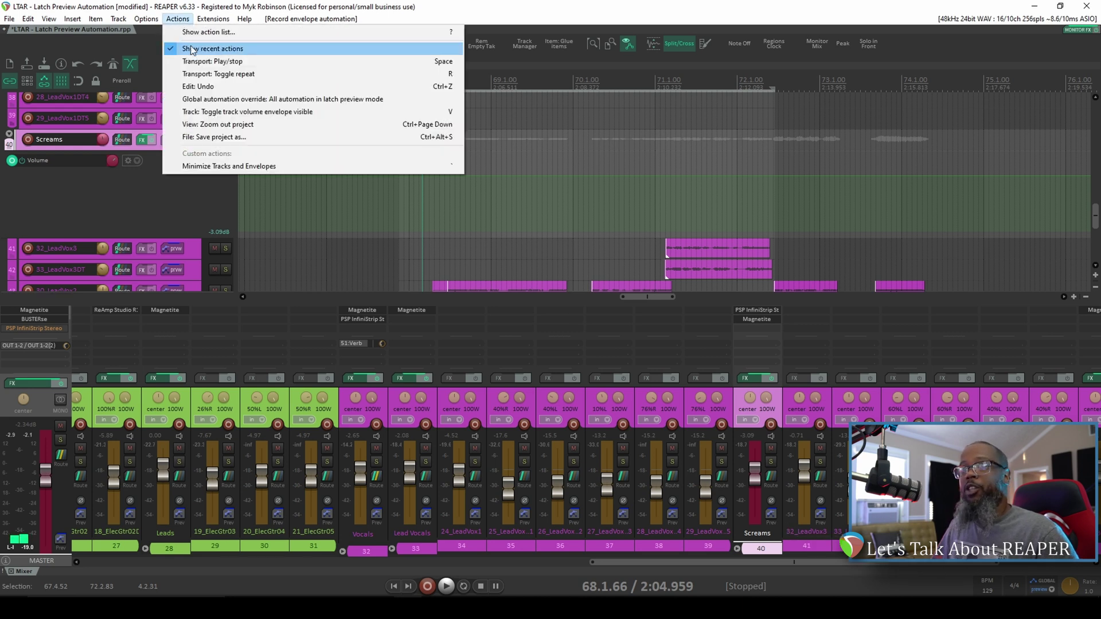
# Run 'Write current values for actively-writing envelopes to time selection' from the action list
pyautogui.click(191, 35)
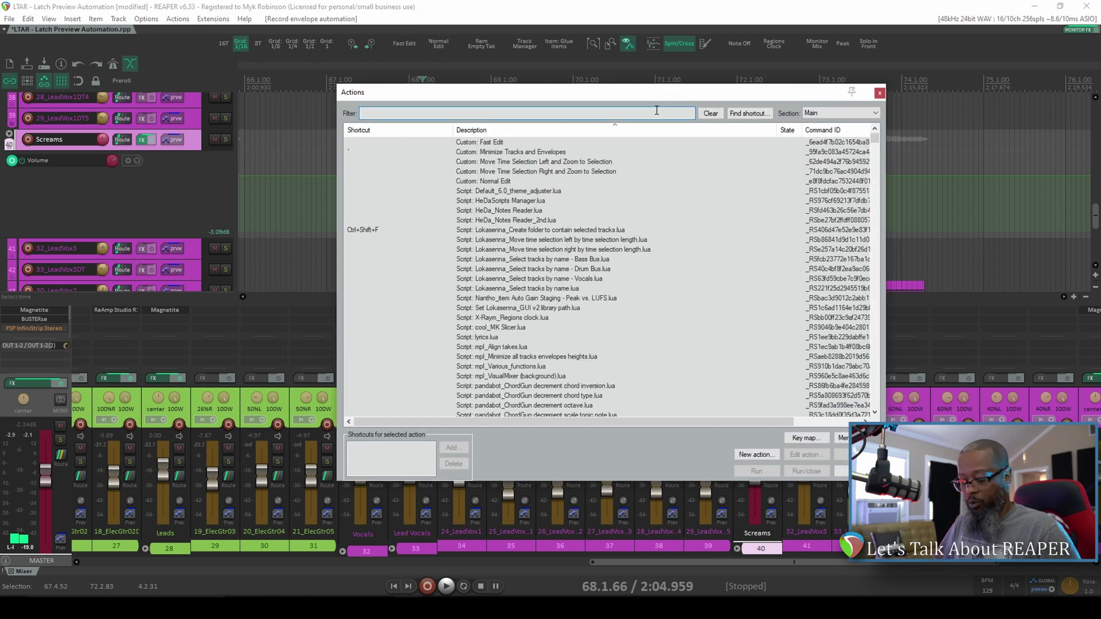
pyautogui.write('write atu')
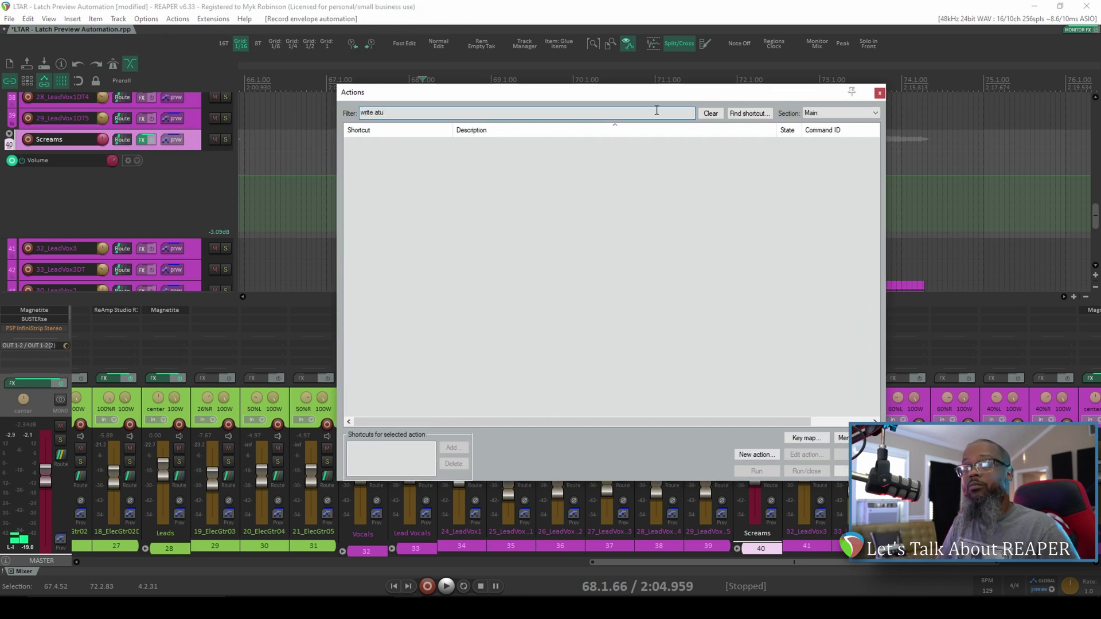
pyautogui.press('BackSpace')
pyautogui.press('BackSpace')
pyautogui.write('utomation')
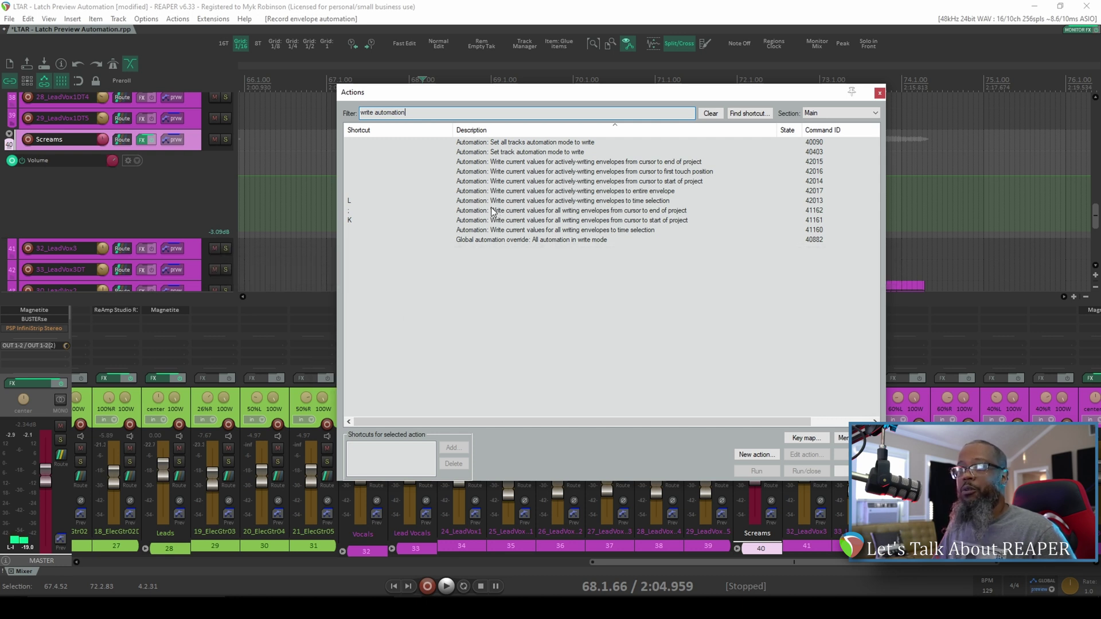
pyautogui.click(589, 202)
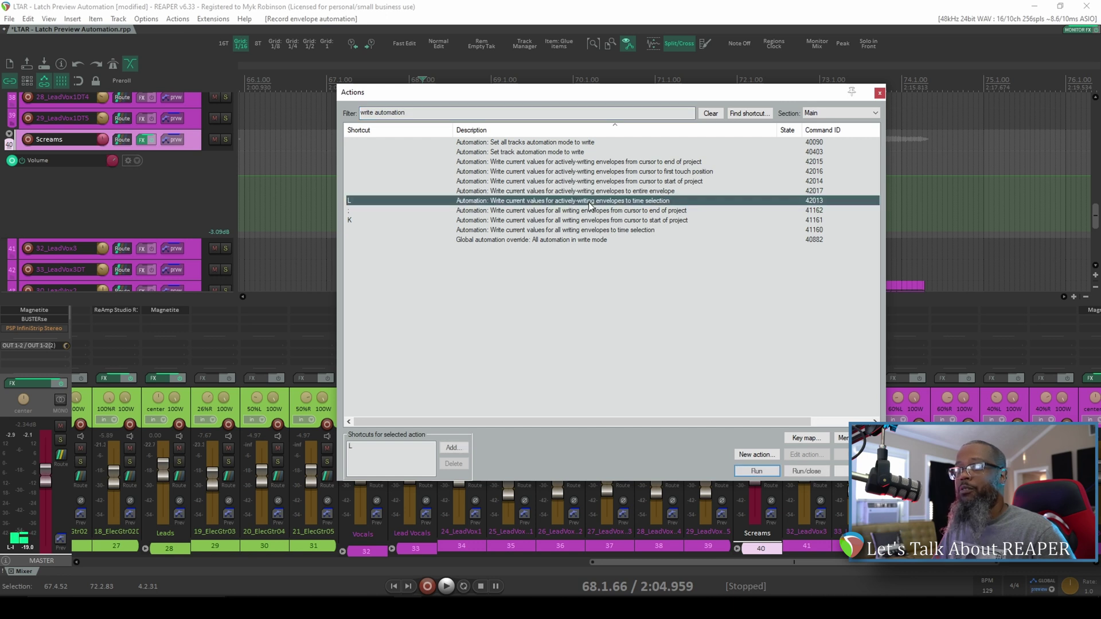
pyautogui.click(760, 470)
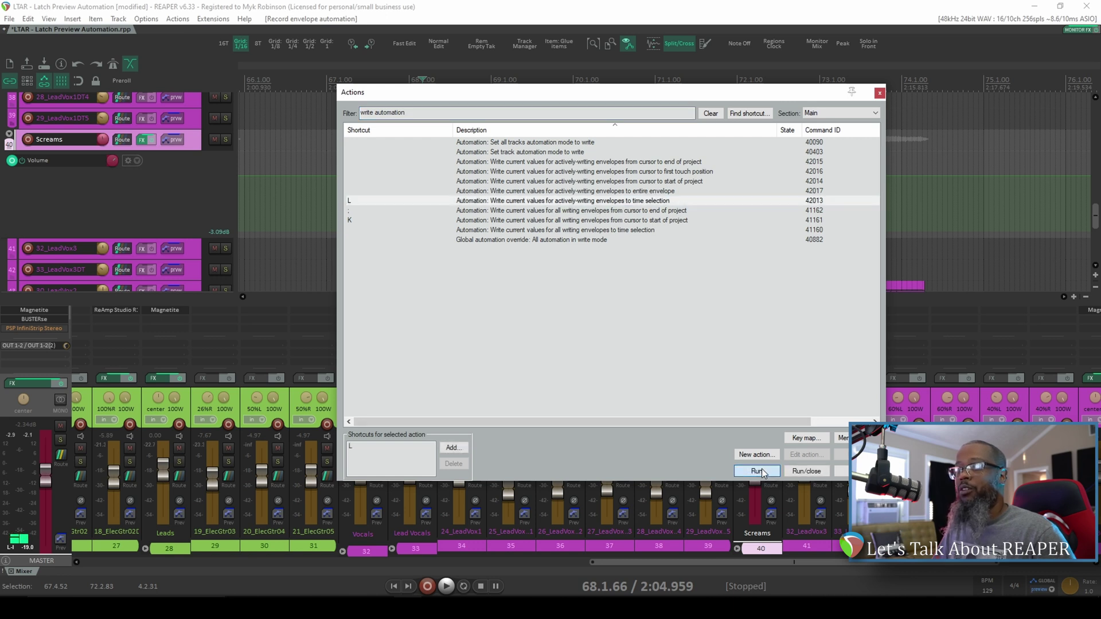
pyautogui.click(878, 94)
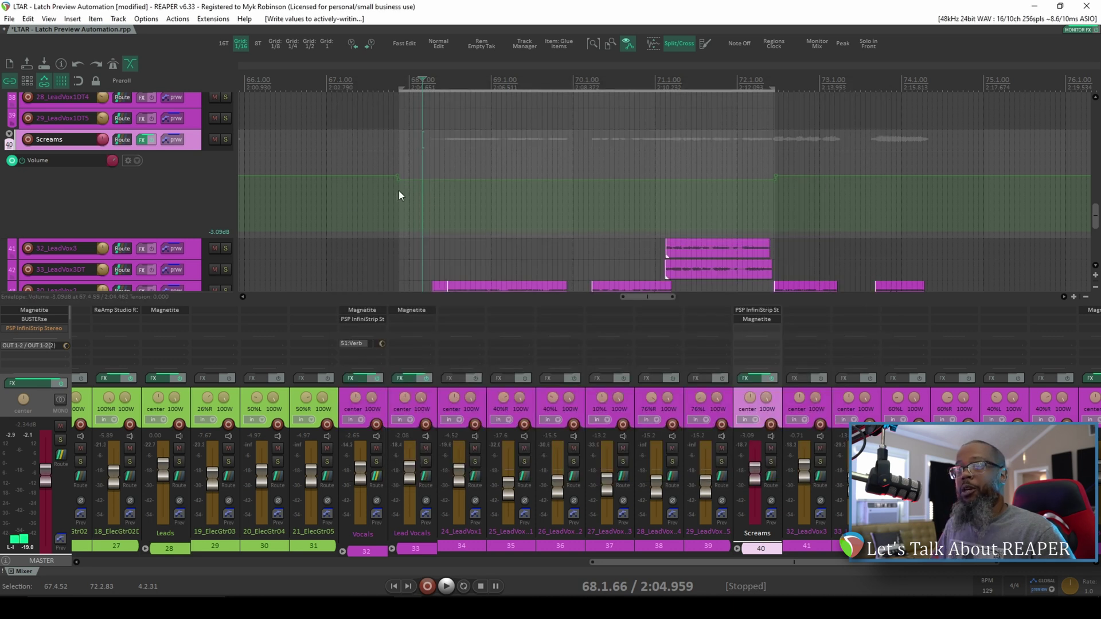
# Enlarge the Screams volume lane and set the global automation override to Read
pyautogui.moveTo(201, 237); pyautogui.dragTo(211, 277)
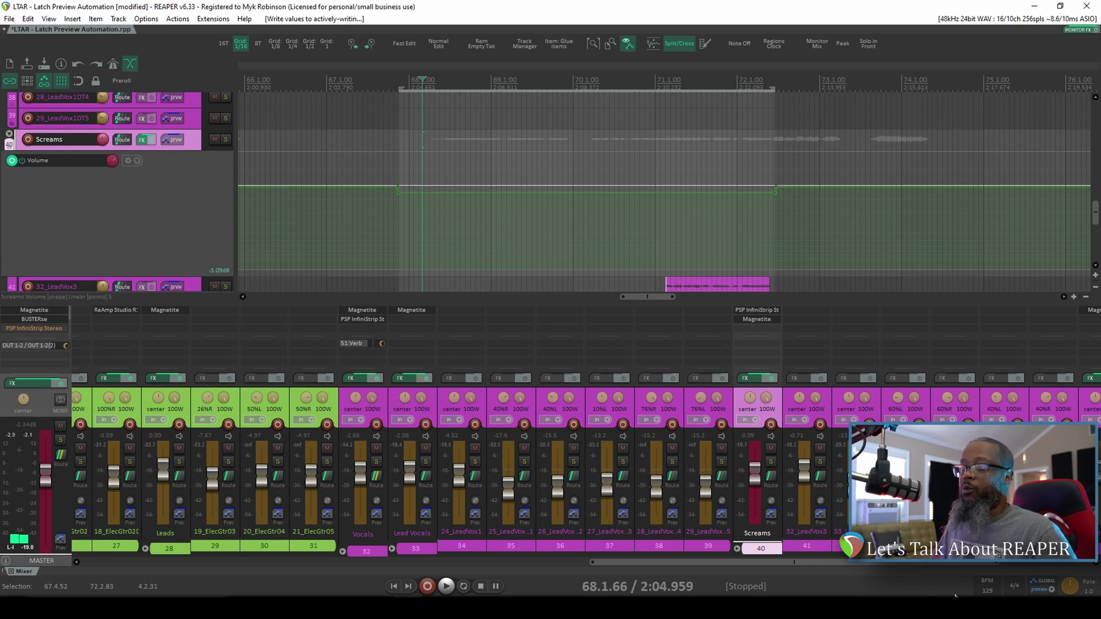
pyautogui.click(1052, 591)
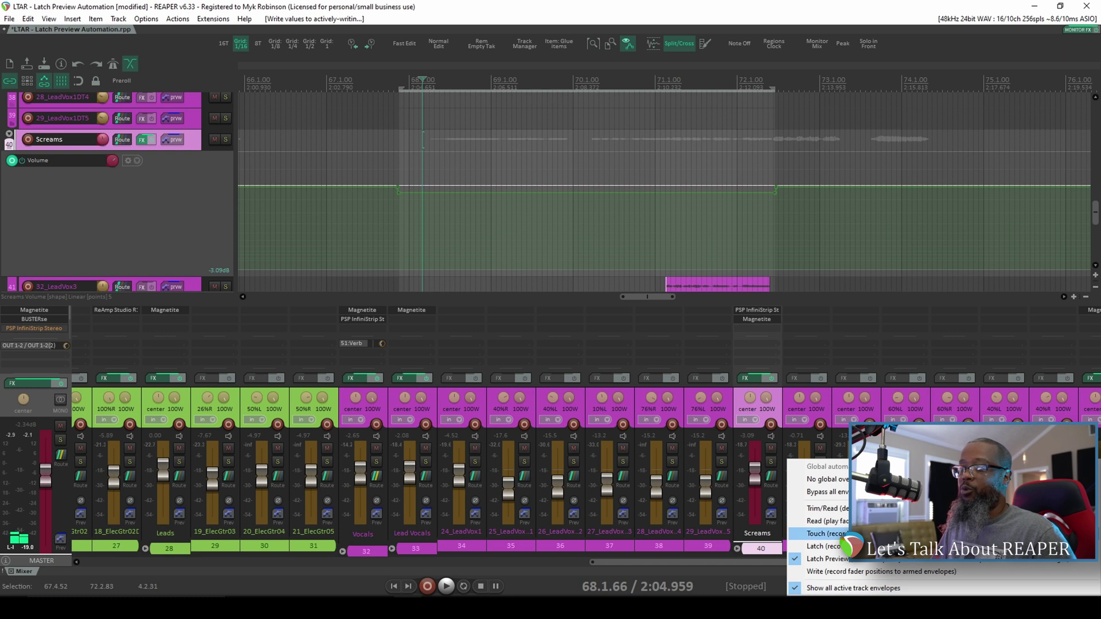
pyautogui.click(820, 521)
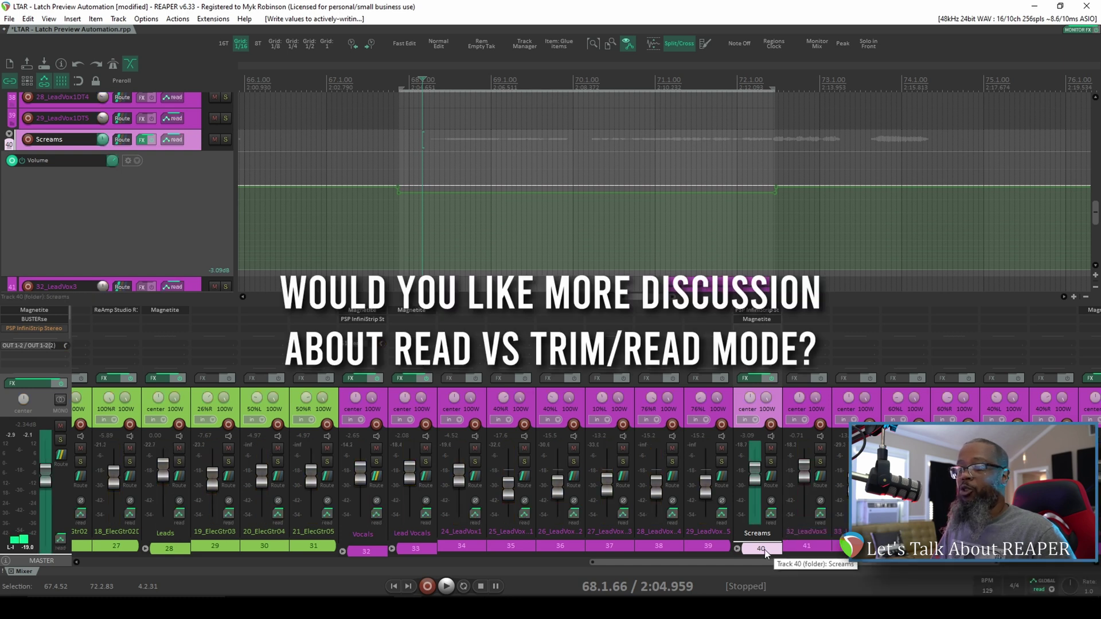
# Play from just before the time selection to hear the written volume dip
pyautogui.click(346, 83)
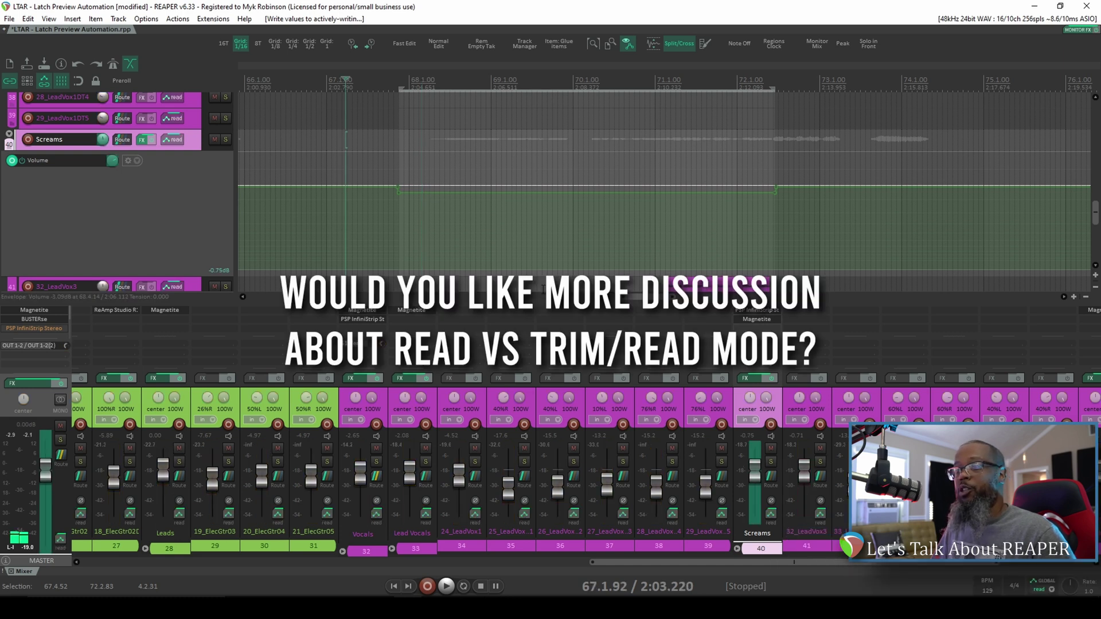
pyautogui.press('space')
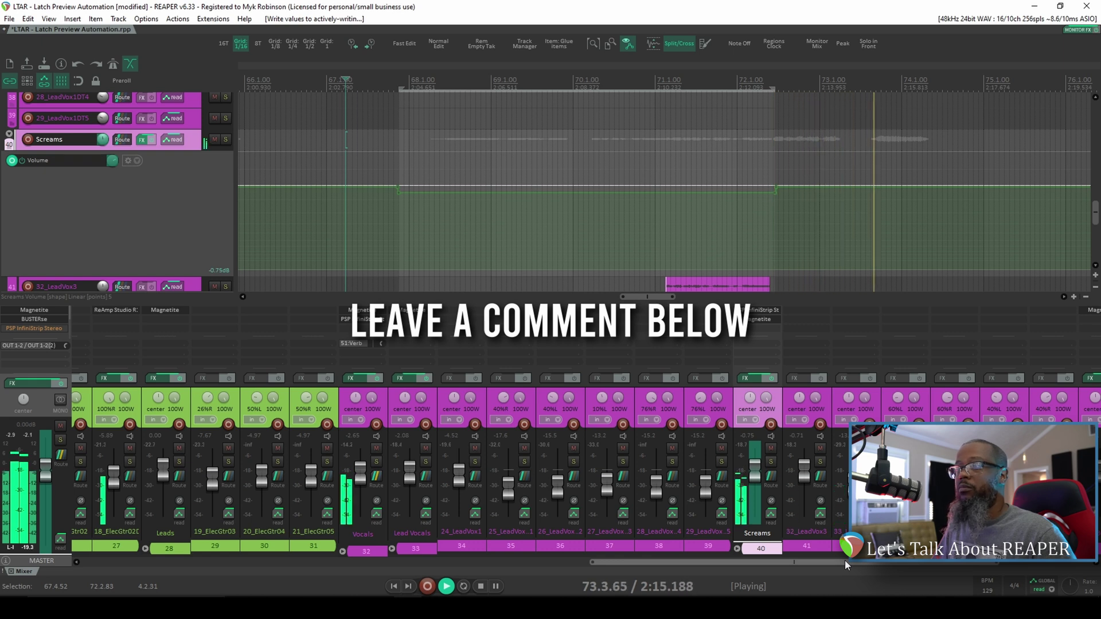
pyautogui.press('space')
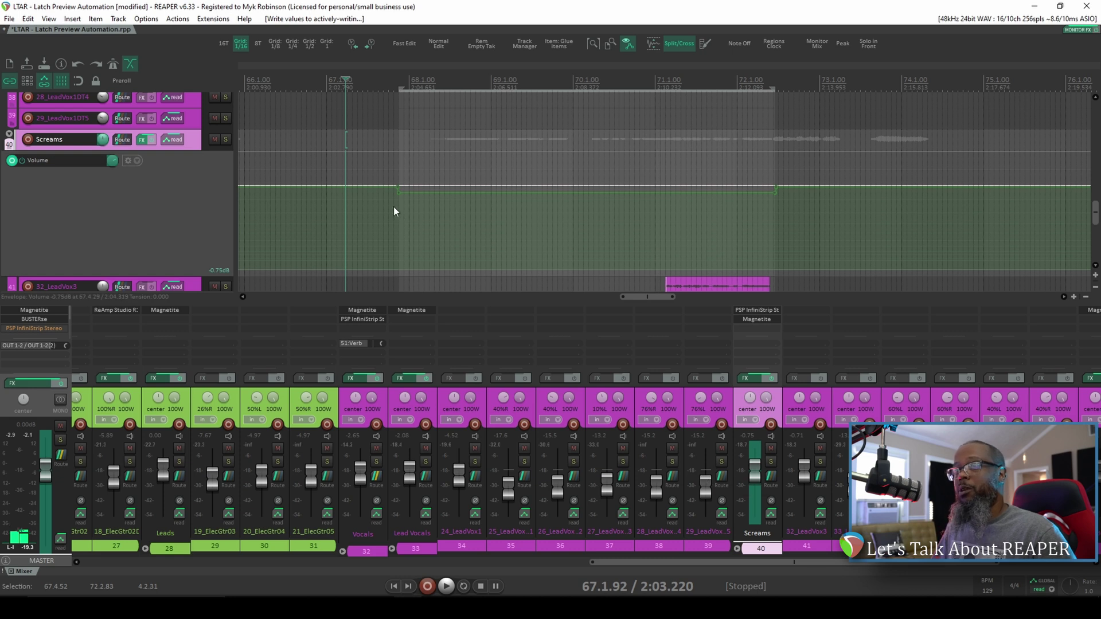
pyautogui.scroll(3, 392, 202)
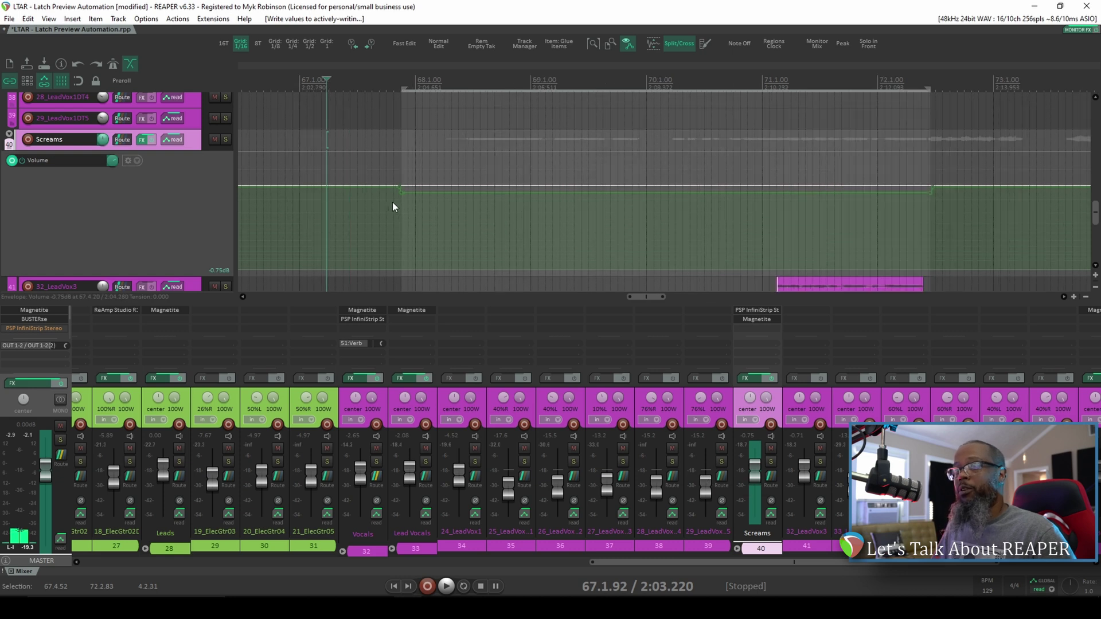
pyautogui.click(146, 19)
# Set the Automation preferences' action transition time to 100 ms and apply
pyautogui.click(217, 487)
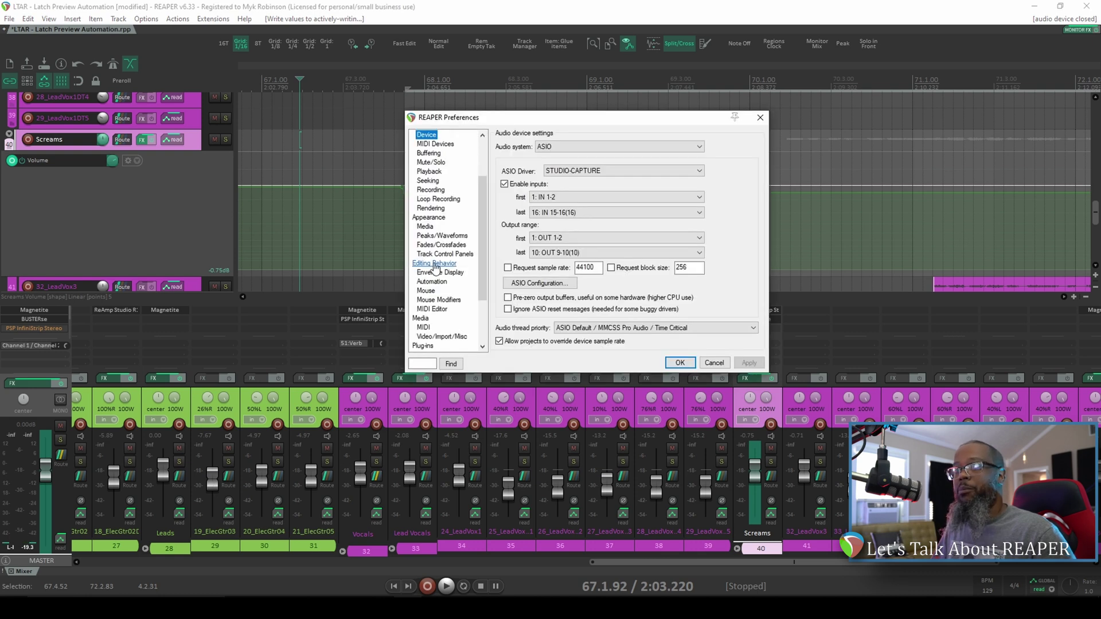
pyautogui.click(433, 283)
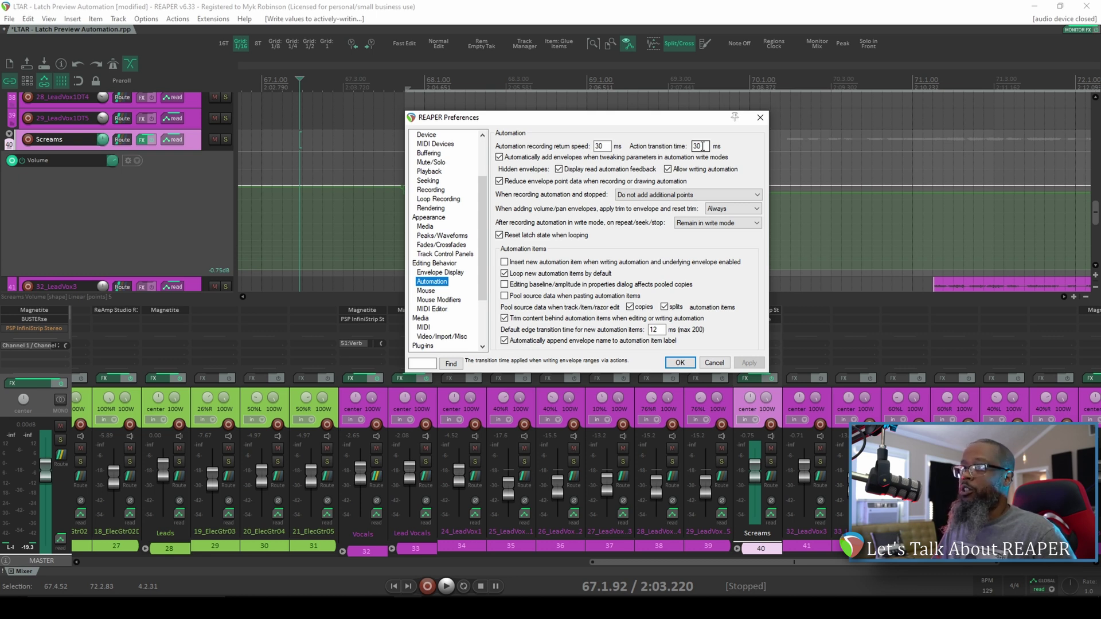
pyautogui.click(703, 146)
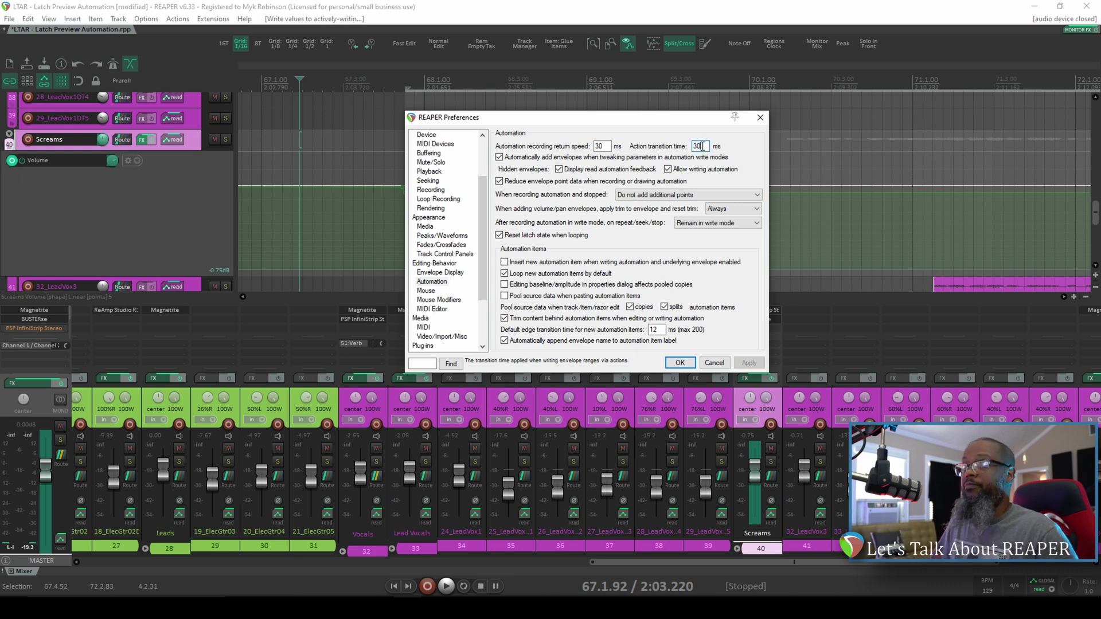
pyautogui.write('100')
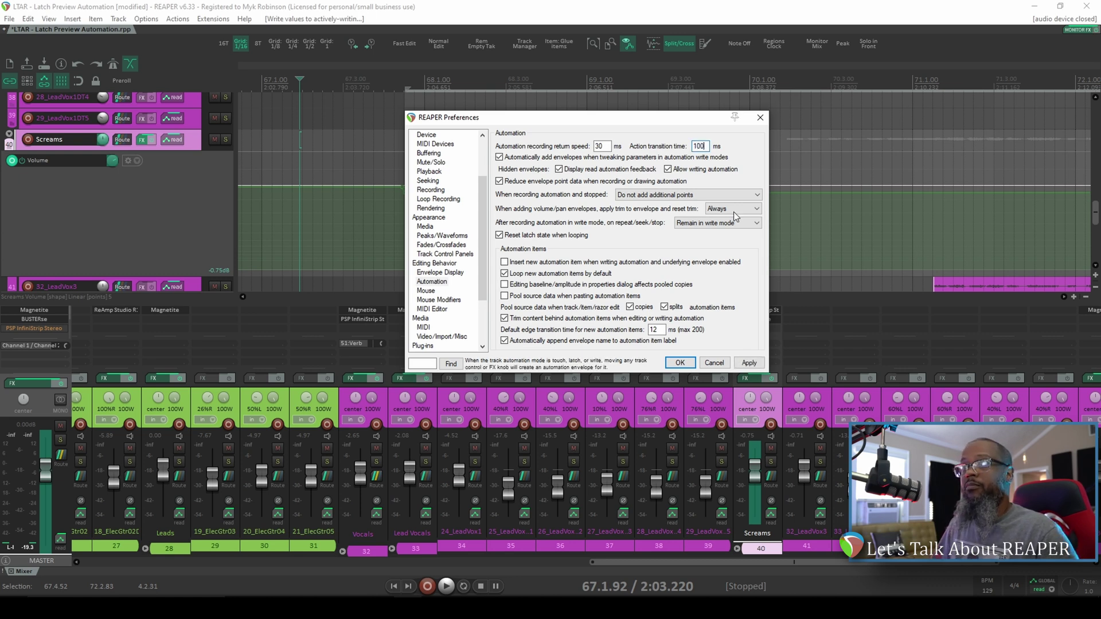
pyautogui.click(747, 363)
pyautogui.click(679, 363)
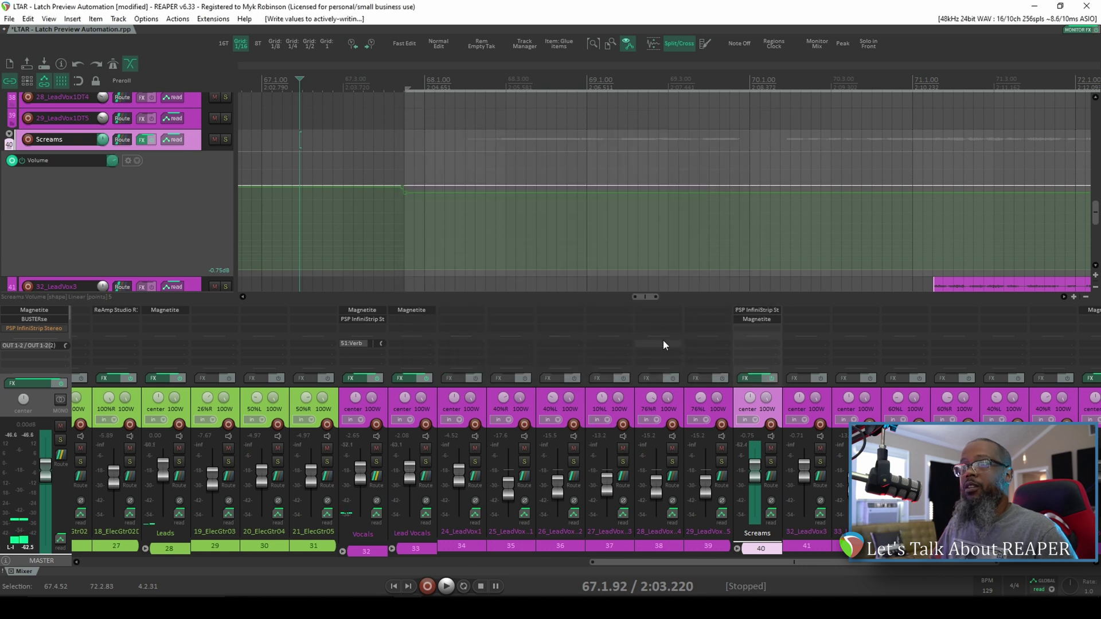
# Undo the written Screams volume dip and return the global override to Latch Preview
pyautogui.scroll(-1, 497, 196)
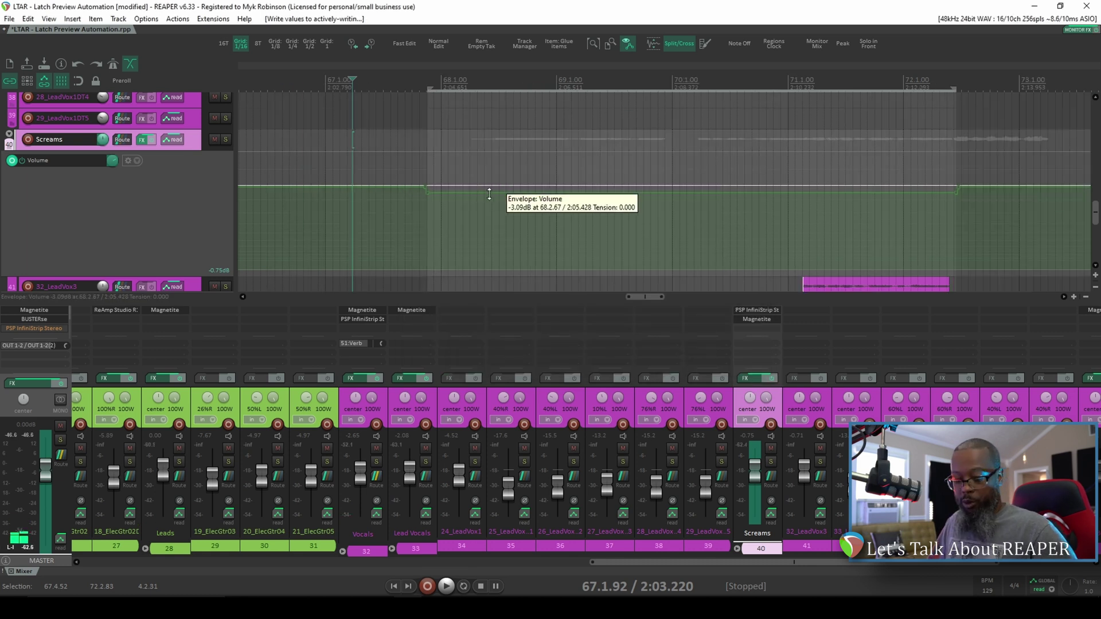
pyautogui.hotkey('ctrl', 'z')
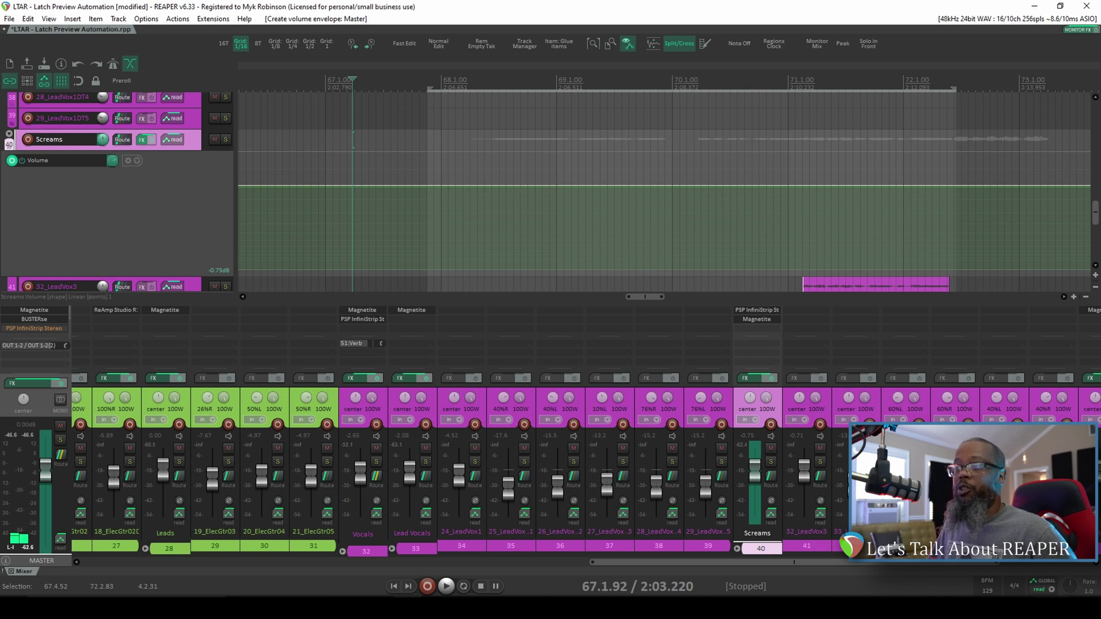
pyautogui.click(1052, 590)
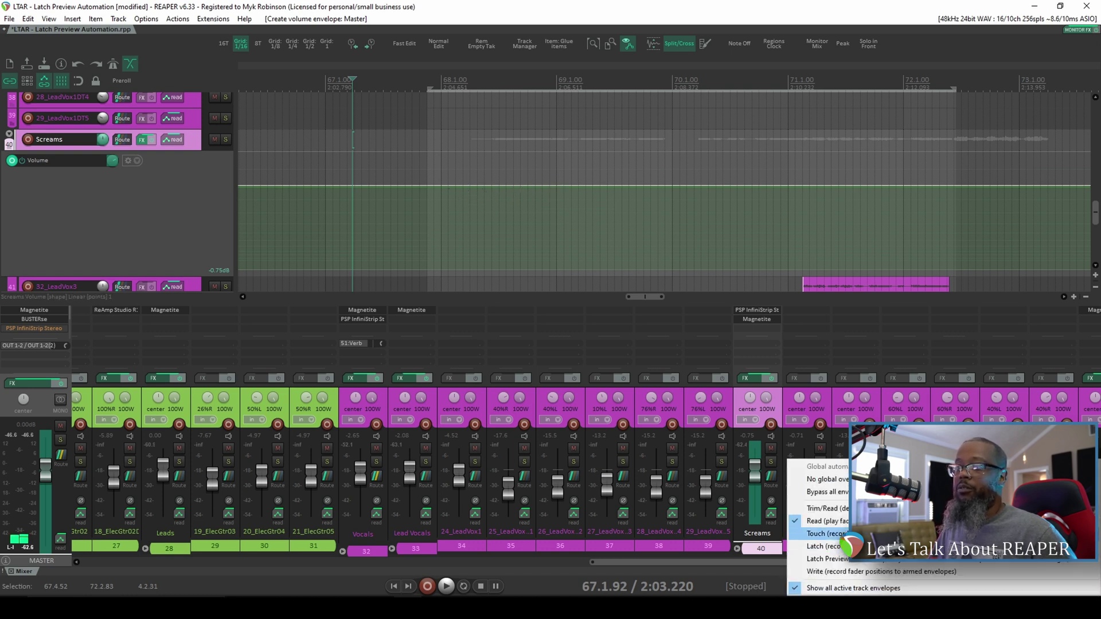
pyautogui.click(825, 559)
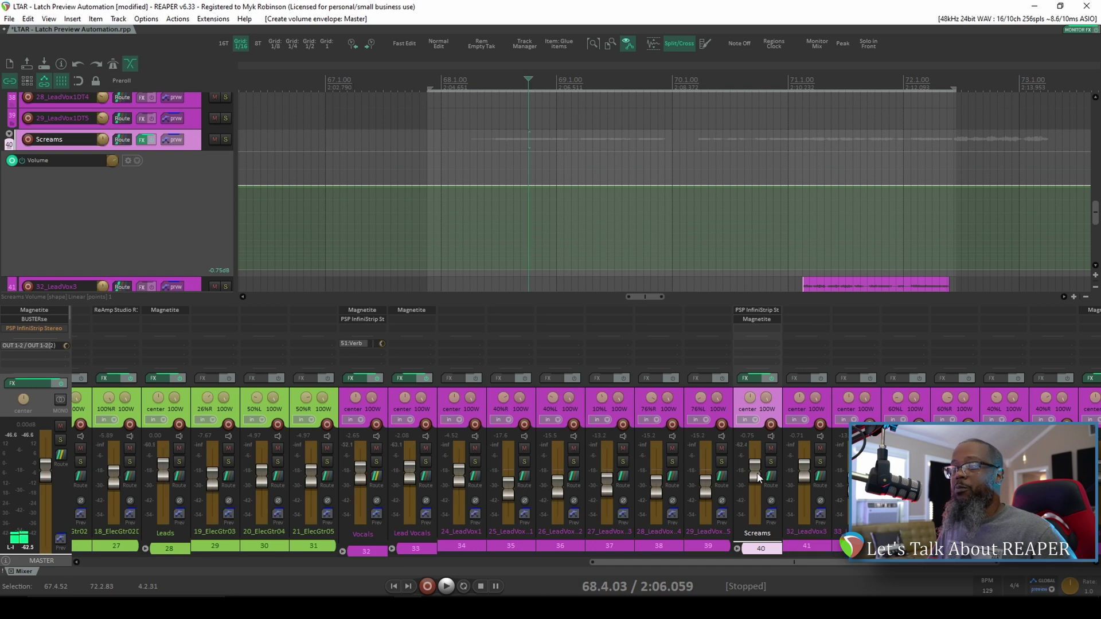
# Preview the Screams fader lowered to -3.58 dB
pyautogui.moveTo(756, 477)
pyautogui.moveTo(755, 477); pyautogui.dragTo(756, 483)
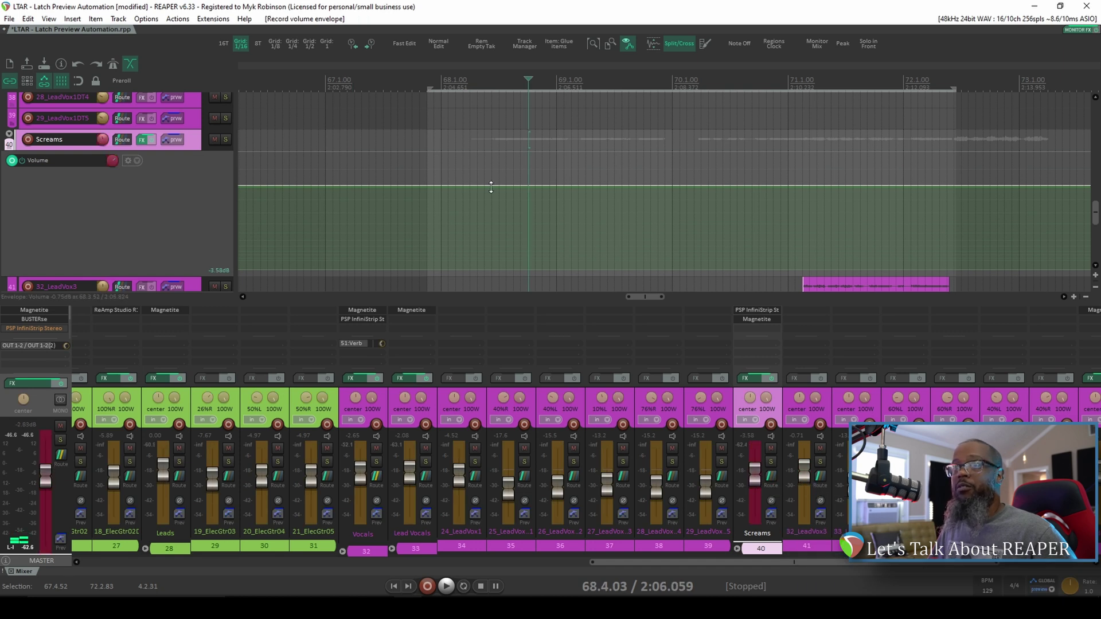
pyautogui.click(178, 19)
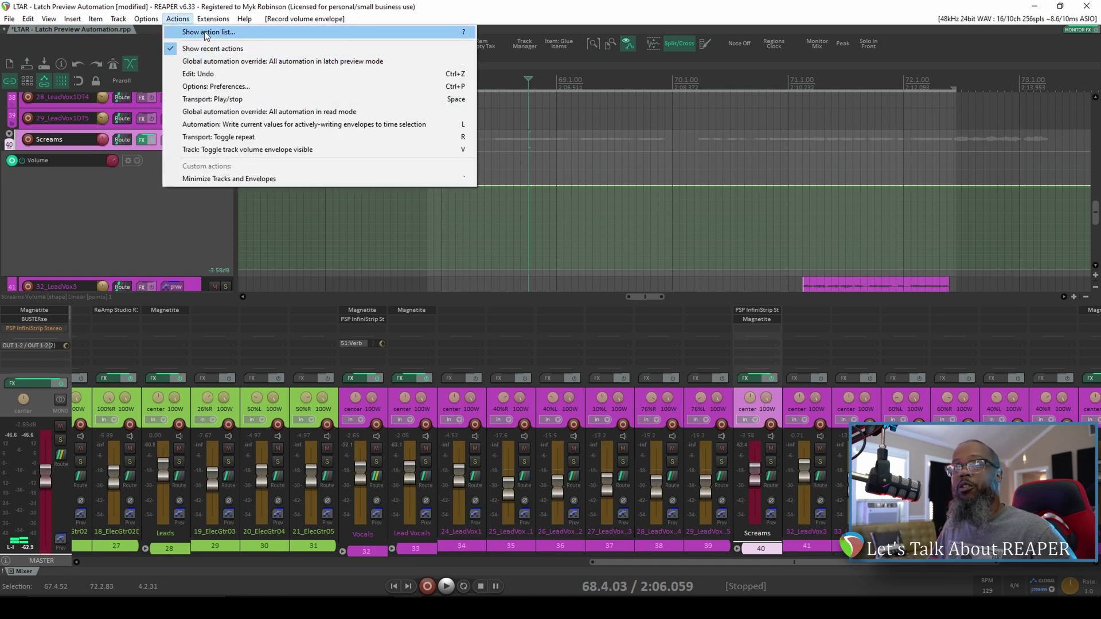
# Filter the action list for 'write aut' and run the write-to-time-selection action
pyautogui.click(205, 31)
pyautogui.write('w')
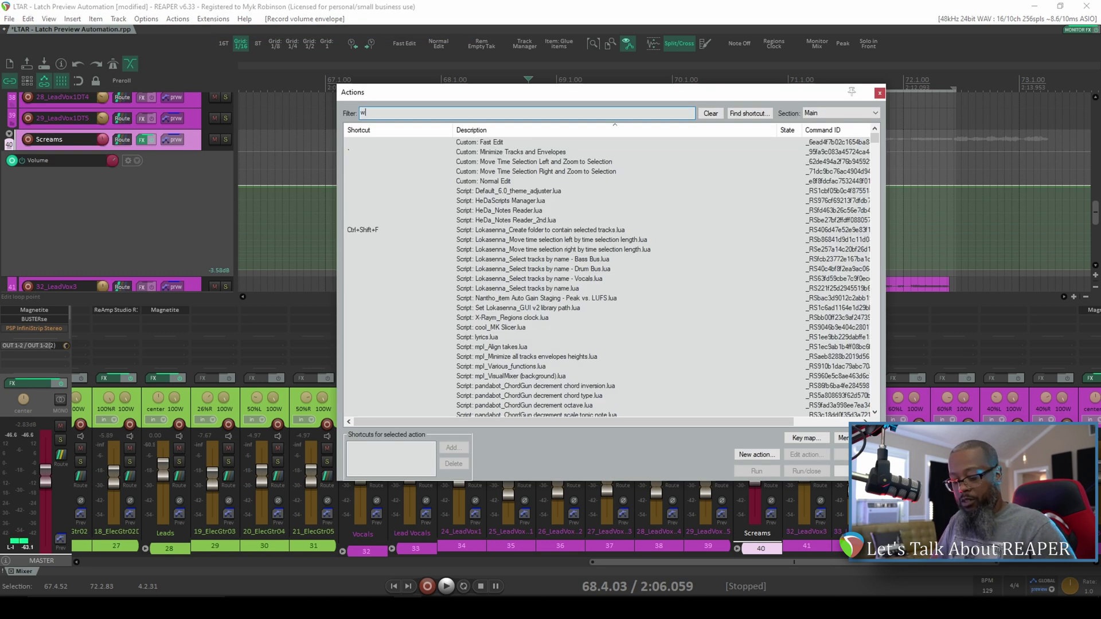
pyautogui.write('rite aut')
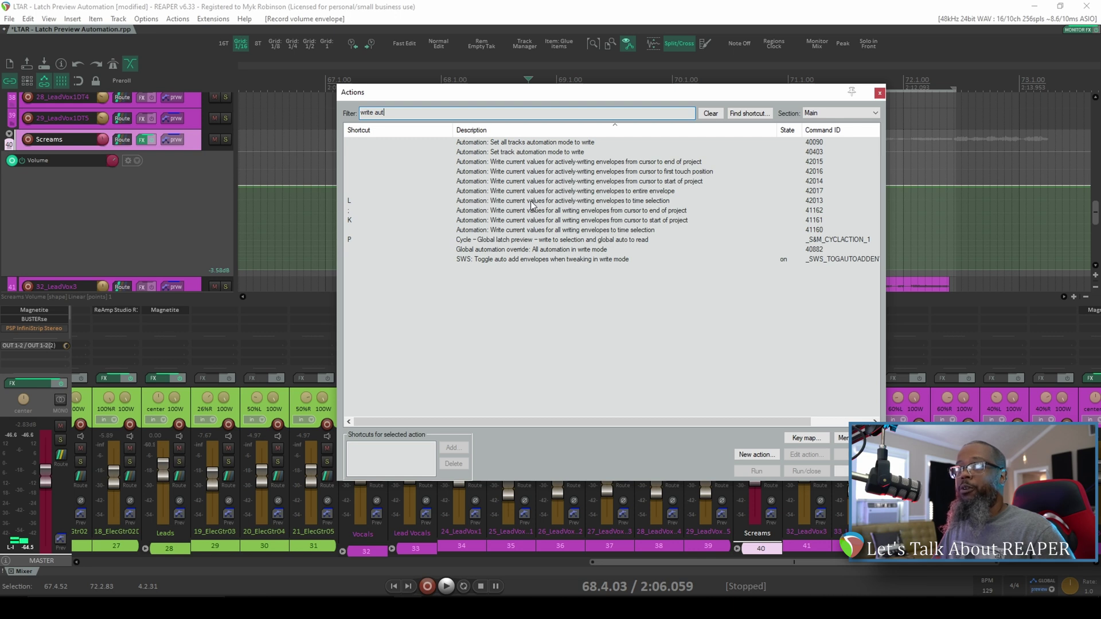
pyautogui.click(615, 201)
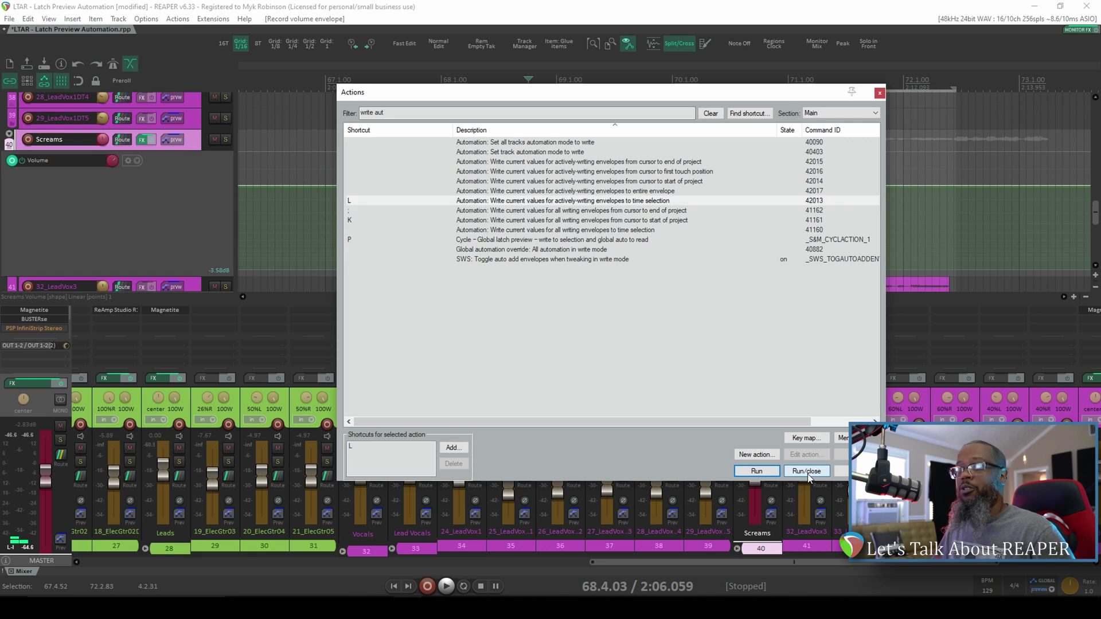
pyautogui.click(807, 471)
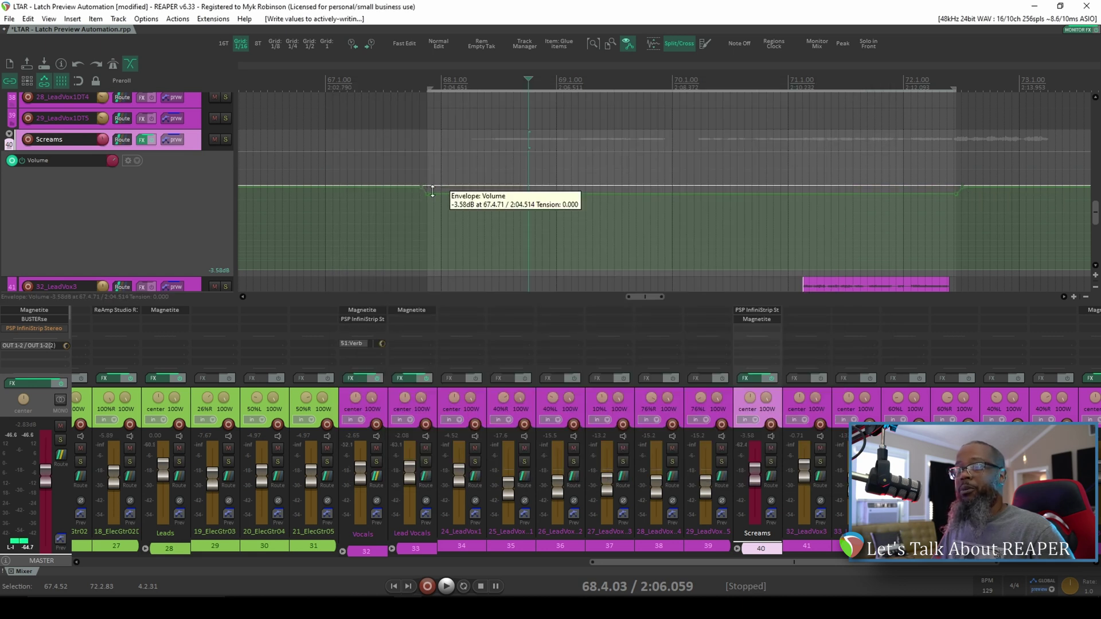
pyautogui.scroll(3, 436, 192)
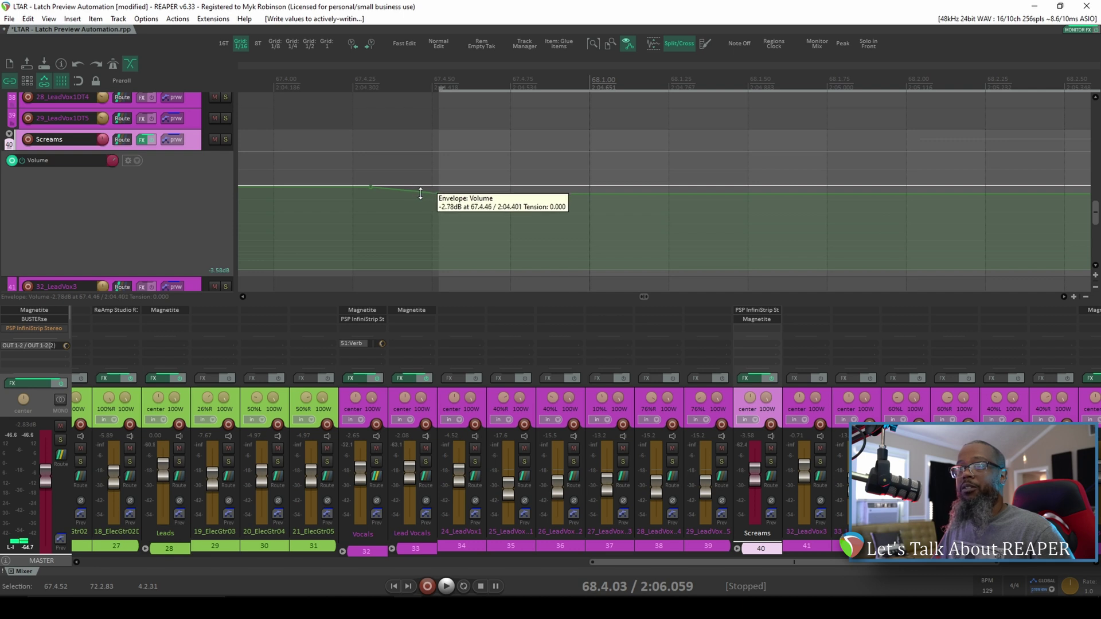
pyautogui.click(146, 18)
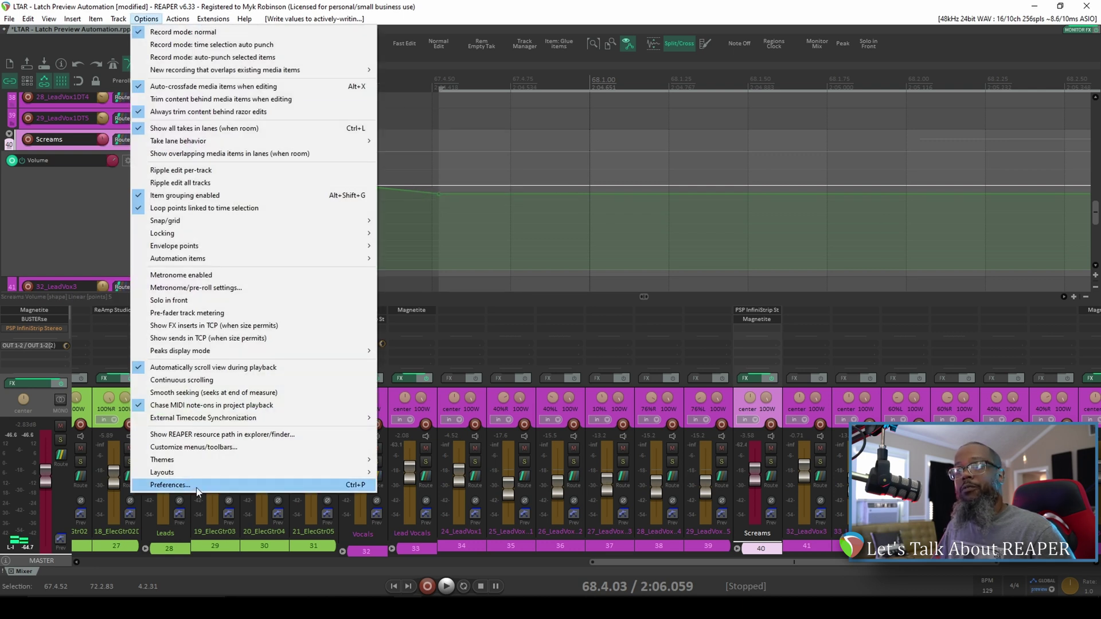
pyautogui.click(196, 486)
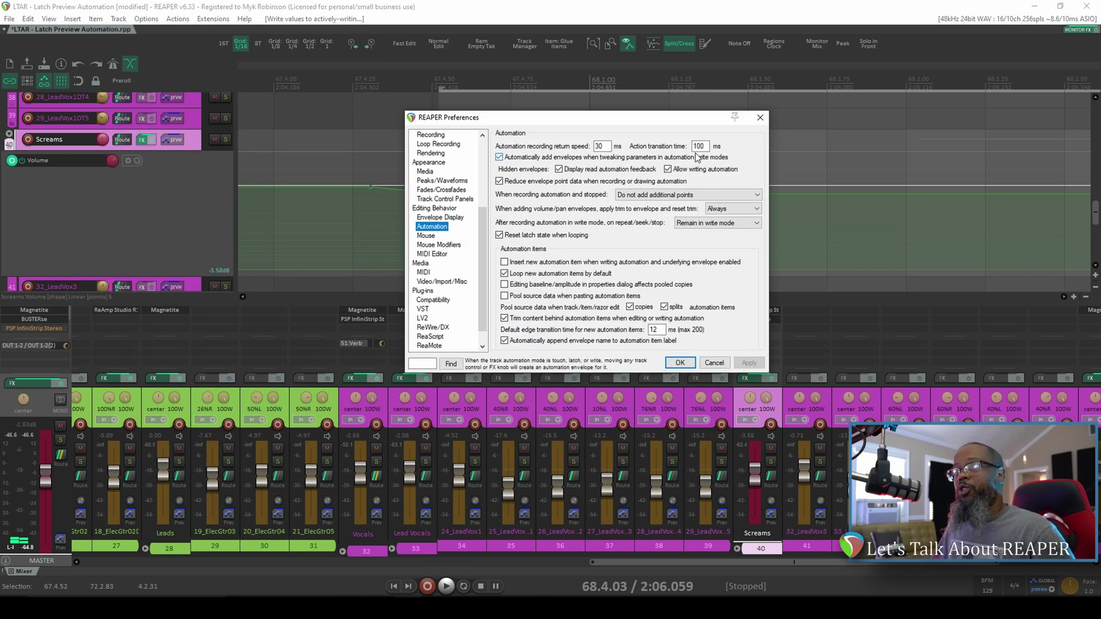
pyautogui.click(760, 117)
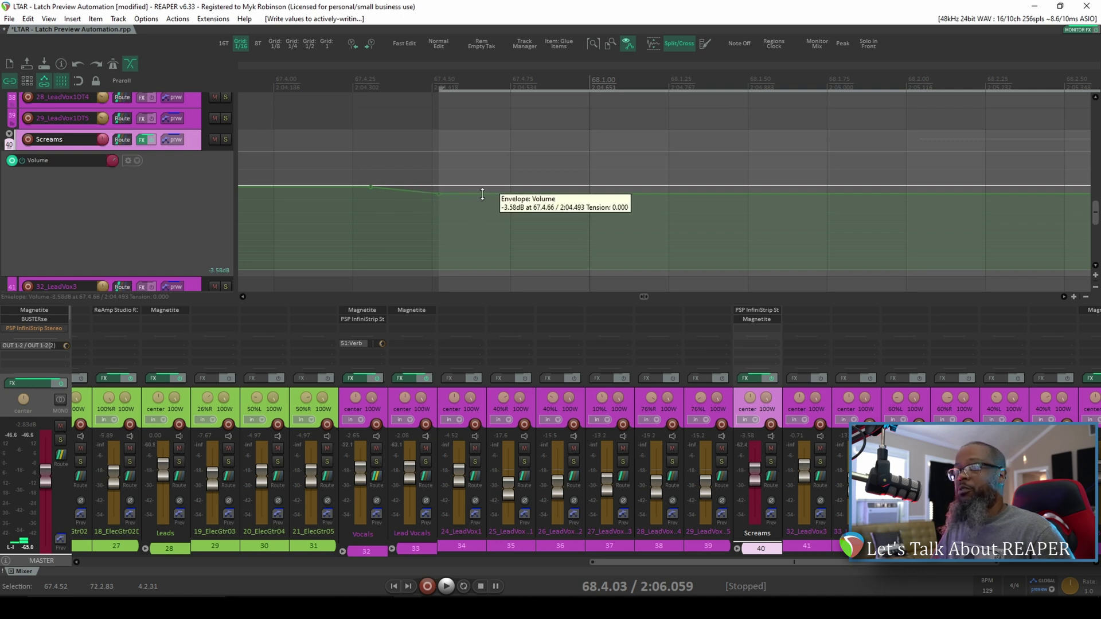
pyautogui.scroll(-2, 493, 195)
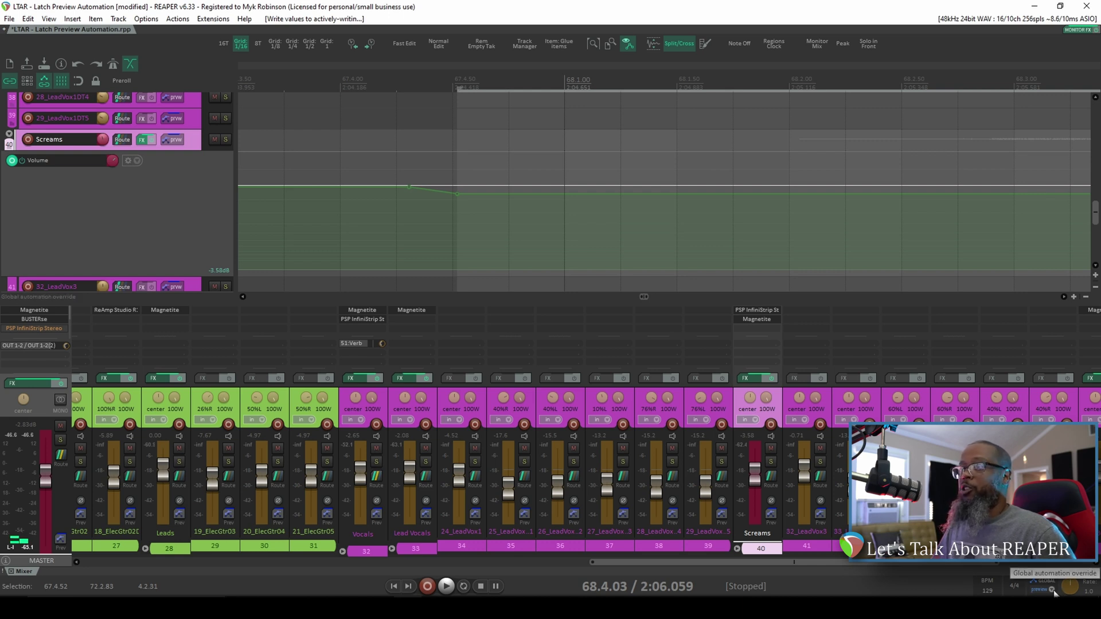
pyautogui.hotkey('ctrl', 'shift', 'z')
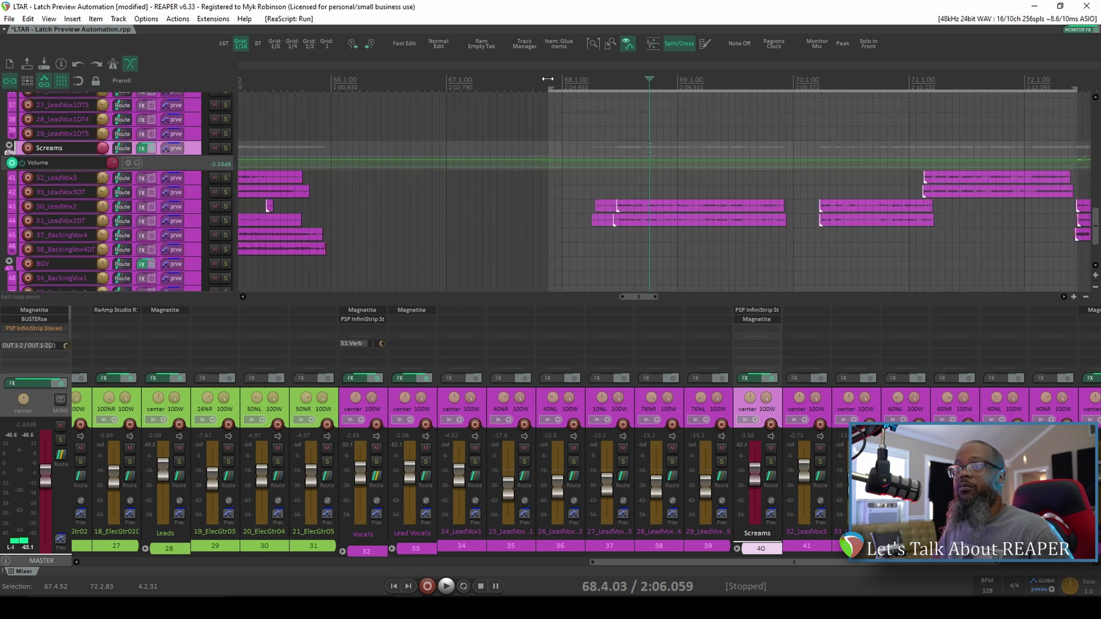
# Turn on Repeat and start playing the looped time selection from its start
pyautogui.click(464, 586)
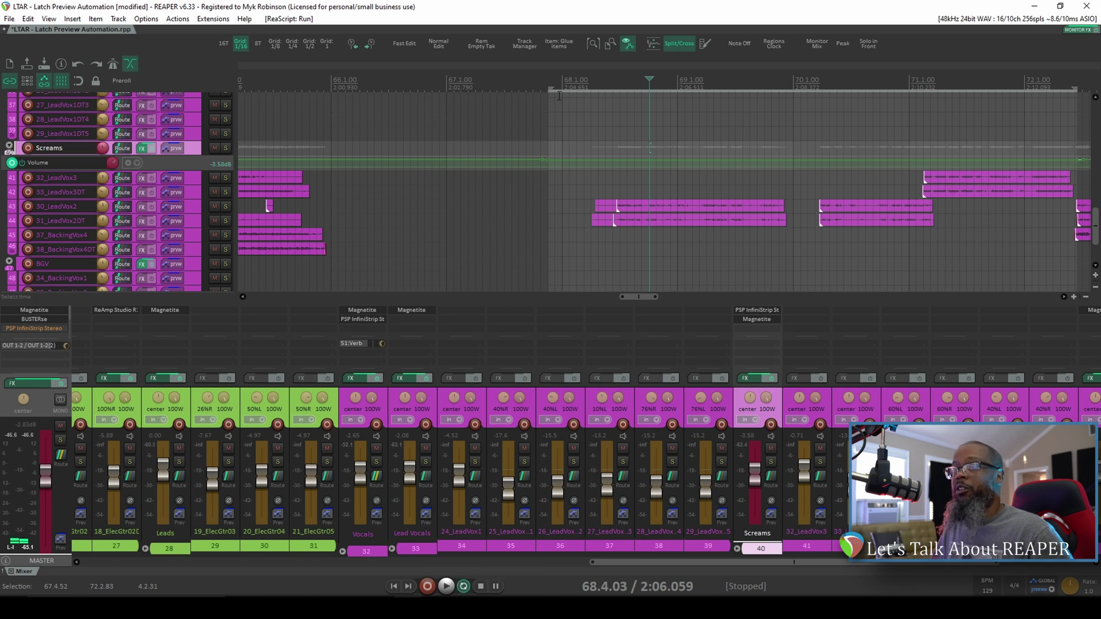
pyautogui.click(551, 81)
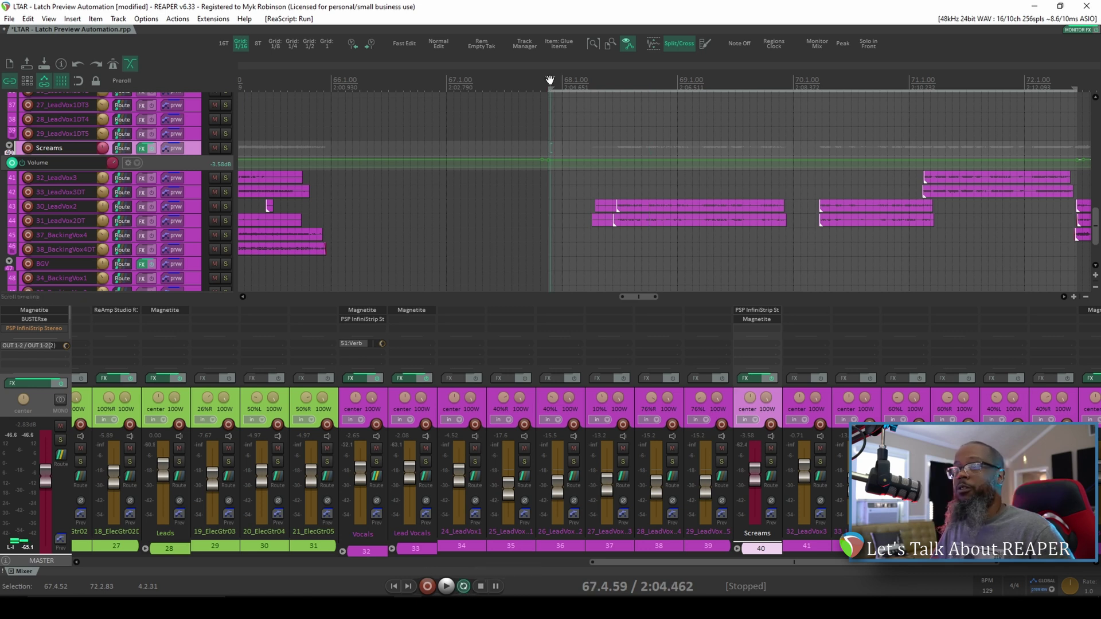
pyautogui.press('space')
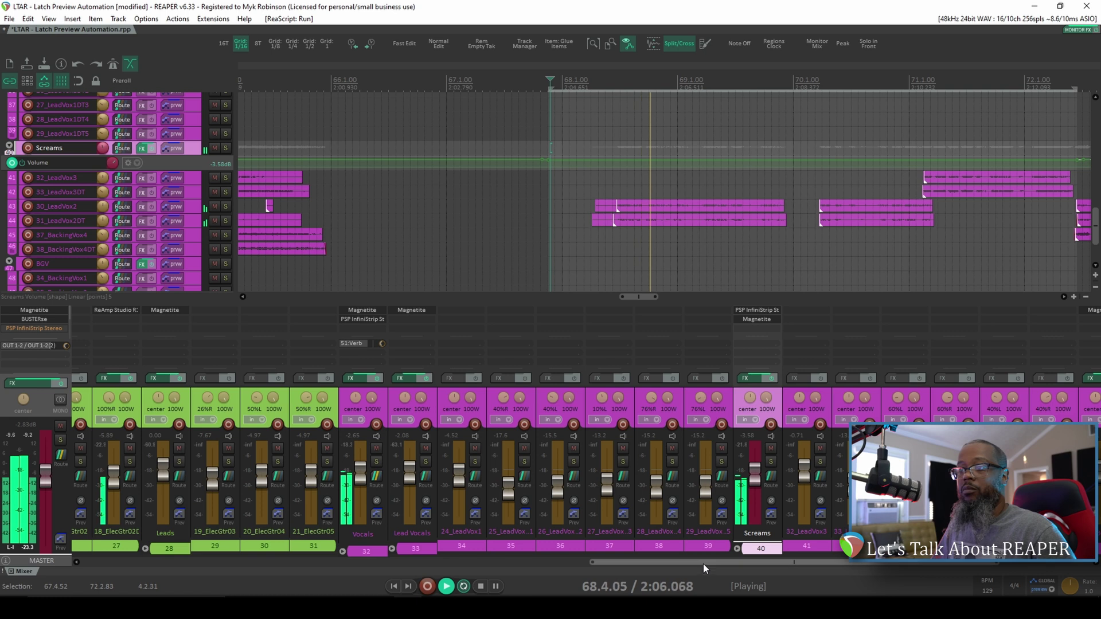
pyautogui.hscroll(-1, 703, 563)
pyautogui.hscroll(4, 696, 567)
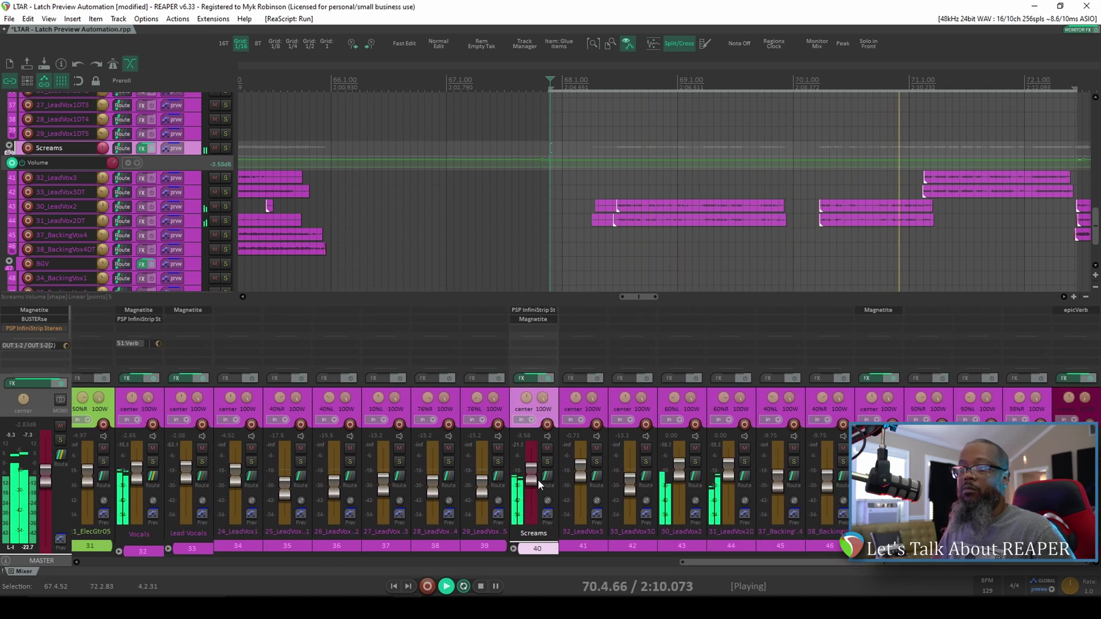
# Preview Screams at -2.80 dB, Guitars at -0.61 dB and Rhythm at -2.70 dB, then stop playback
pyautogui.moveTo(539, 485); pyautogui.dragTo(539, 481)
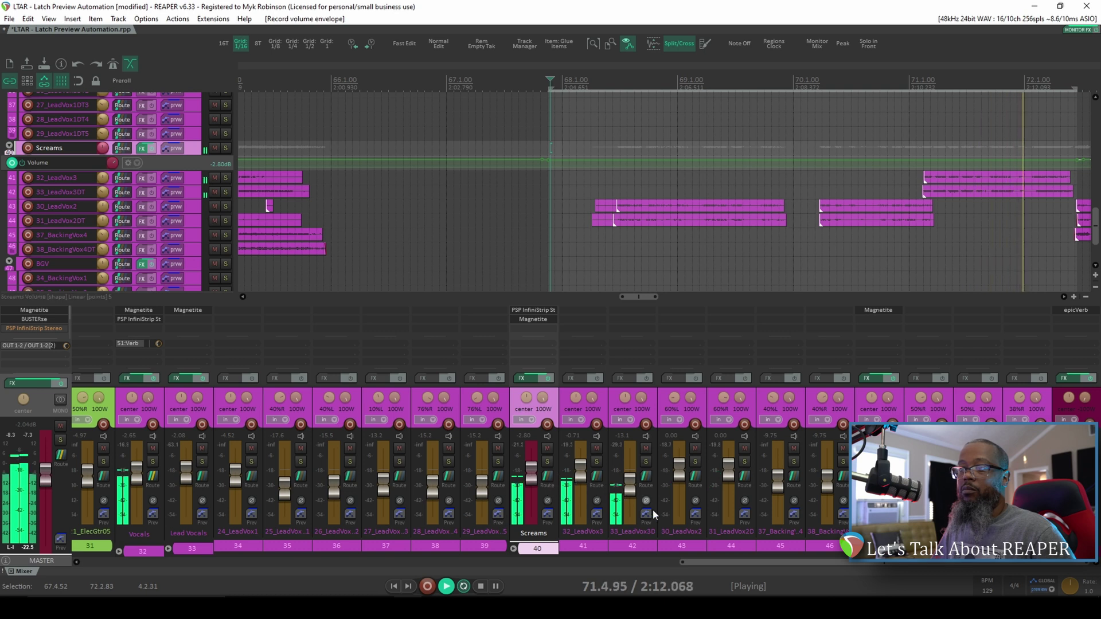
pyautogui.moveTo(735, 565); pyautogui.dragTo(298, 565)
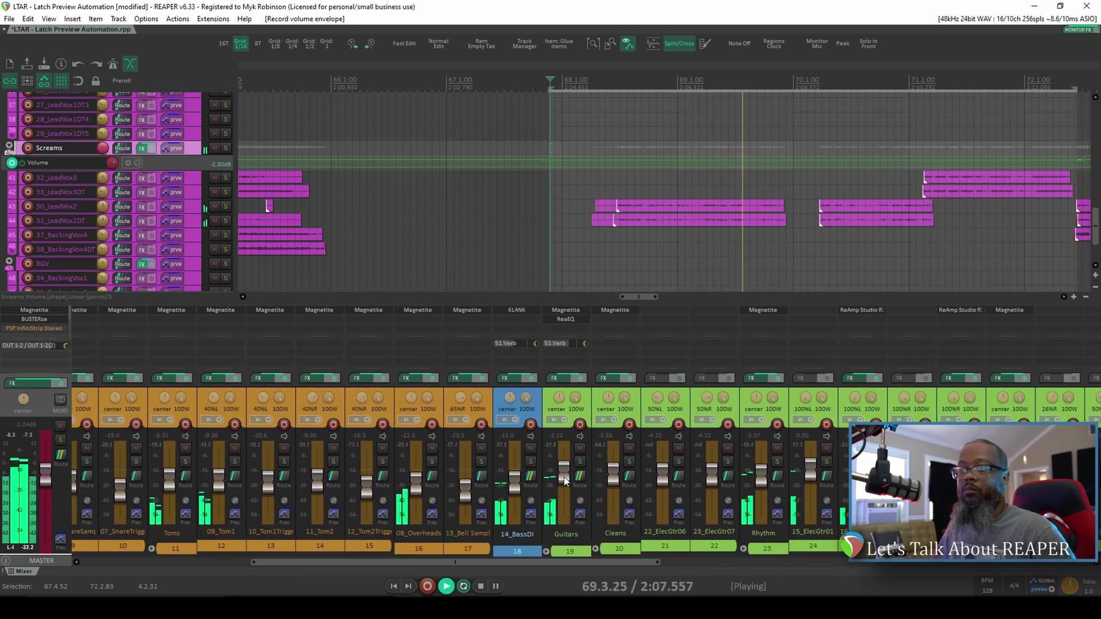
pyautogui.scroll(3, 564, 480)
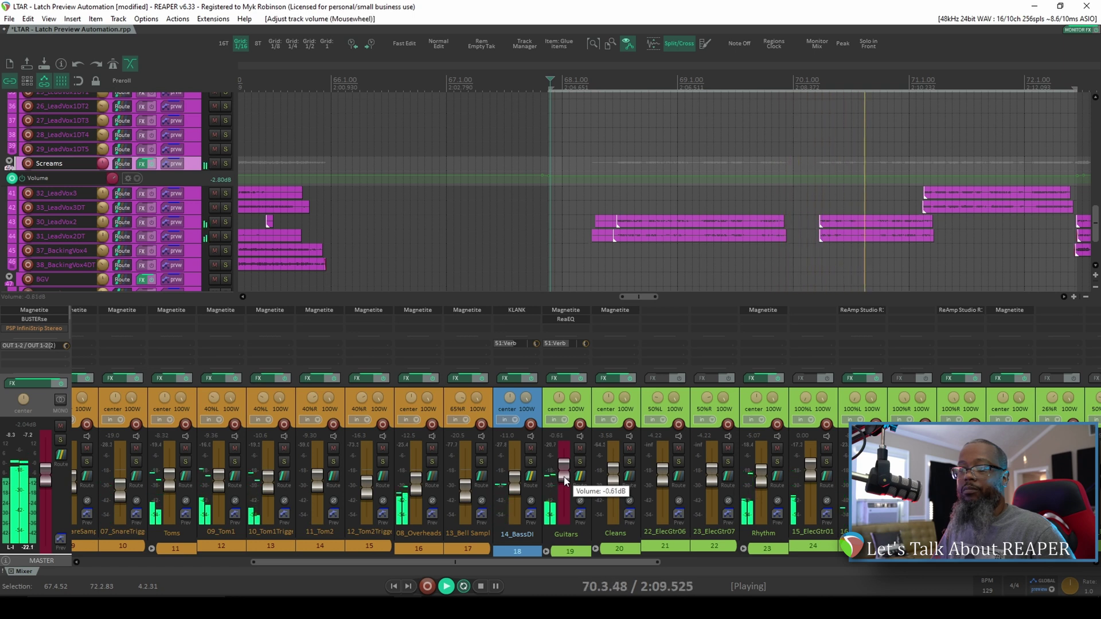
pyautogui.moveTo(761, 485)
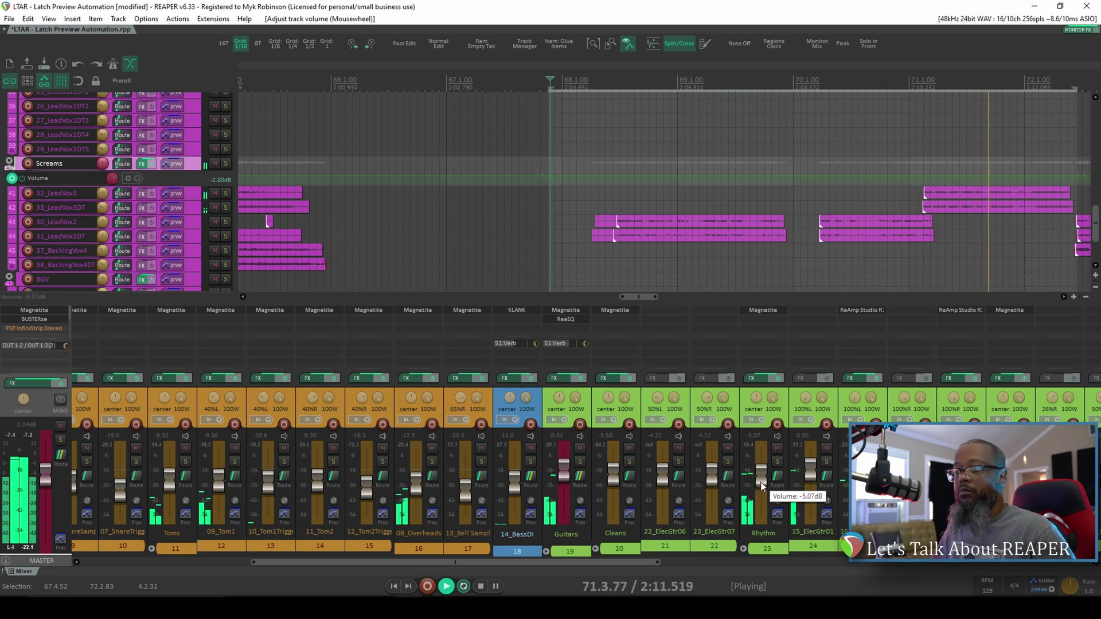
pyautogui.scroll(5, 760, 481)
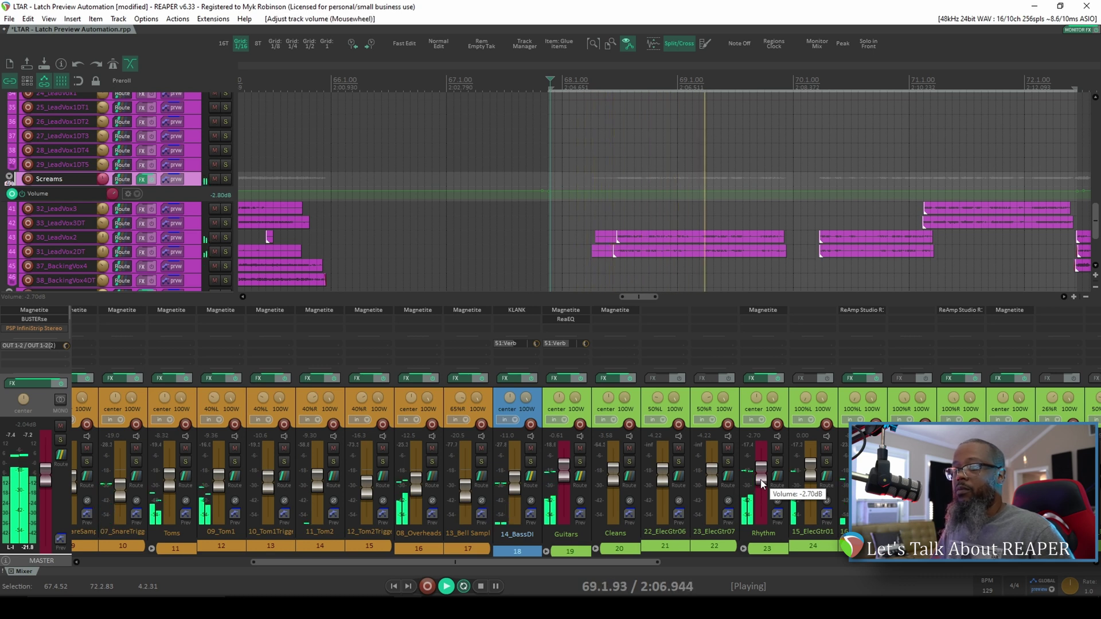
pyautogui.press('space')
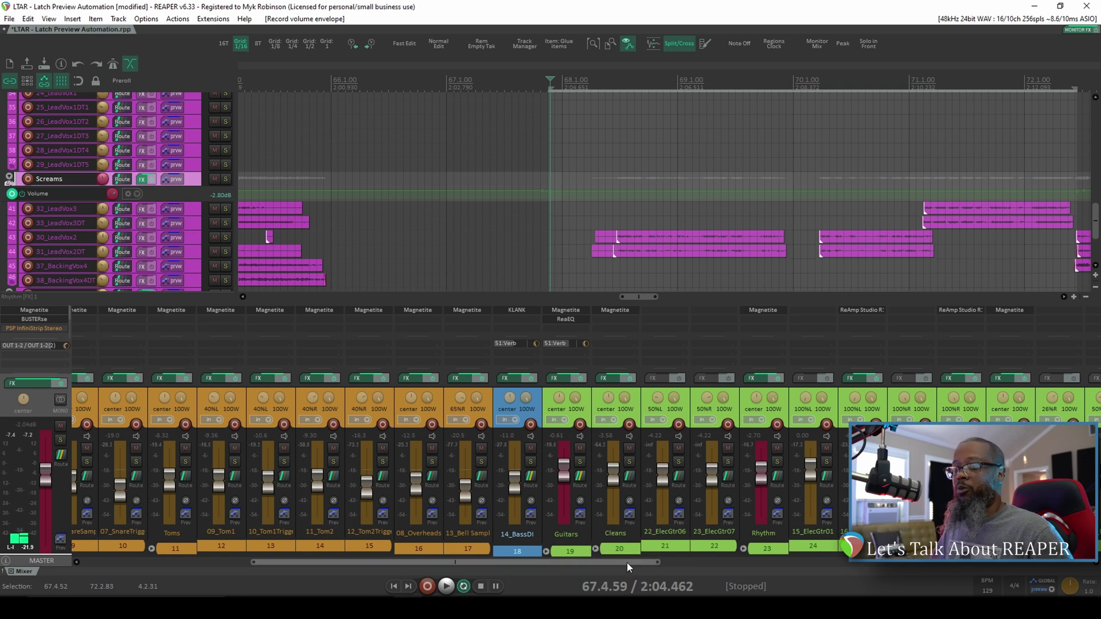
pyautogui.moveTo(628, 563); pyautogui.dragTo(776, 566)
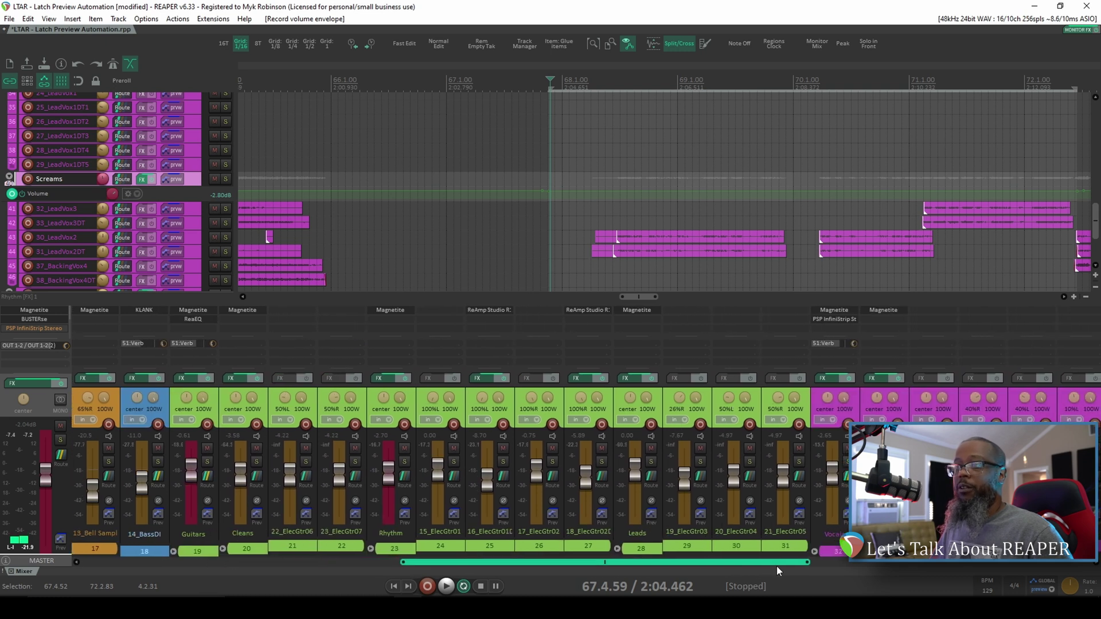
# Run 'Write current values for actively-writing envelopes to time selection', then select the Guitars track
pyautogui.click(178, 18)
pyautogui.click(189, 33)
pyautogui.write('w')
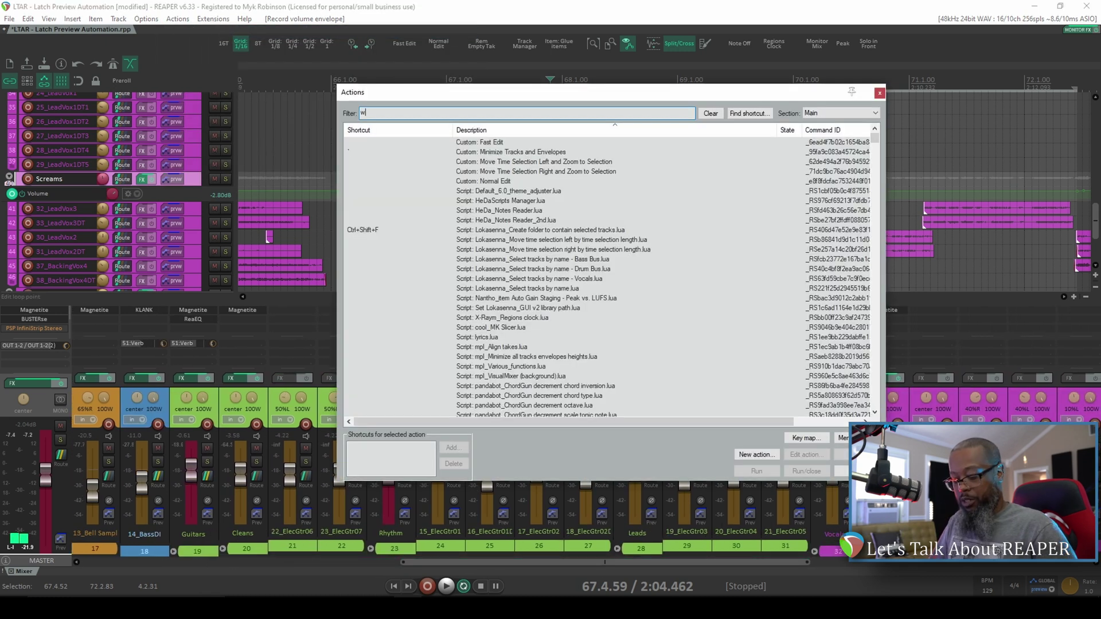
pyautogui.write('rite')
pyautogui.click(527, 202)
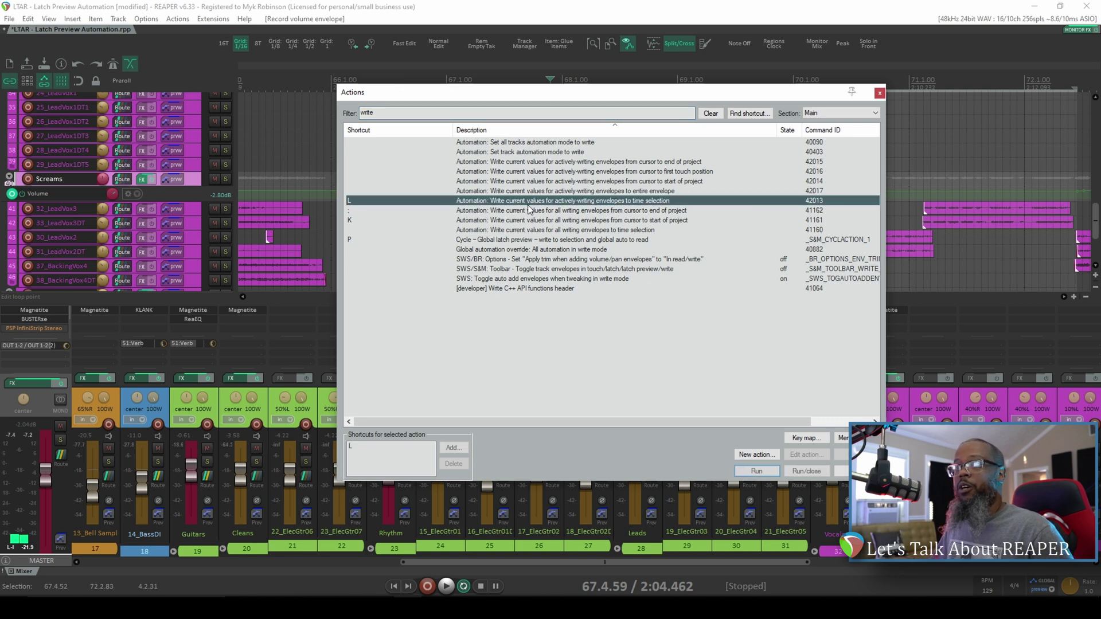
pyautogui.click(806, 471)
pyautogui.click(195, 552)
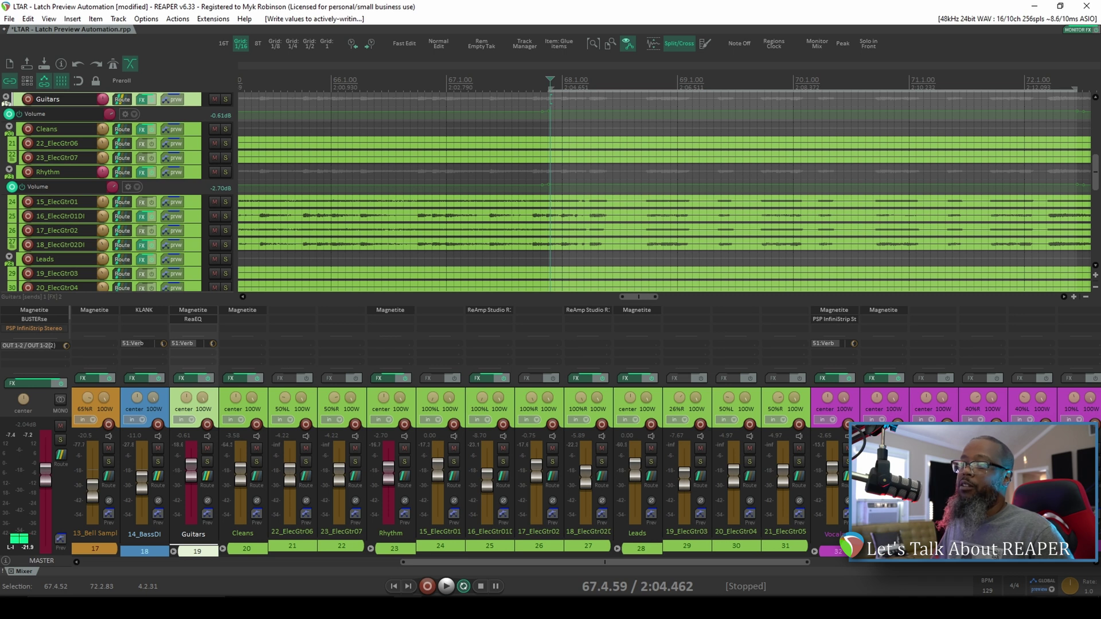
pyautogui.click(1052, 591)
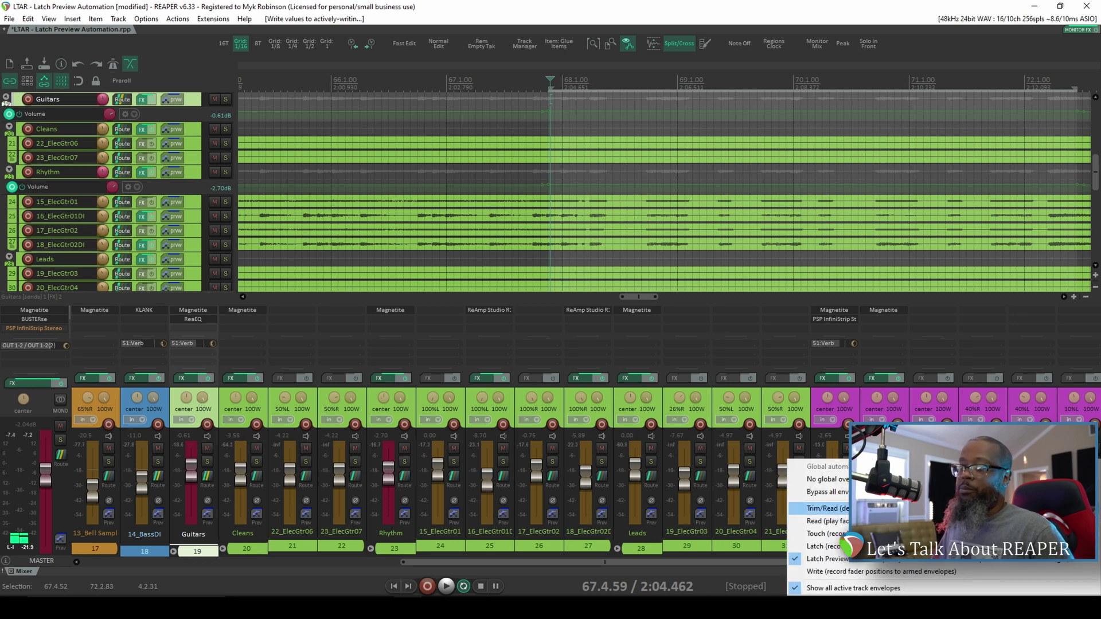
# Set all tracks to Read automation and play back from 67.3.01 to hear the written volume envelopes
pyautogui.click(819, 521)
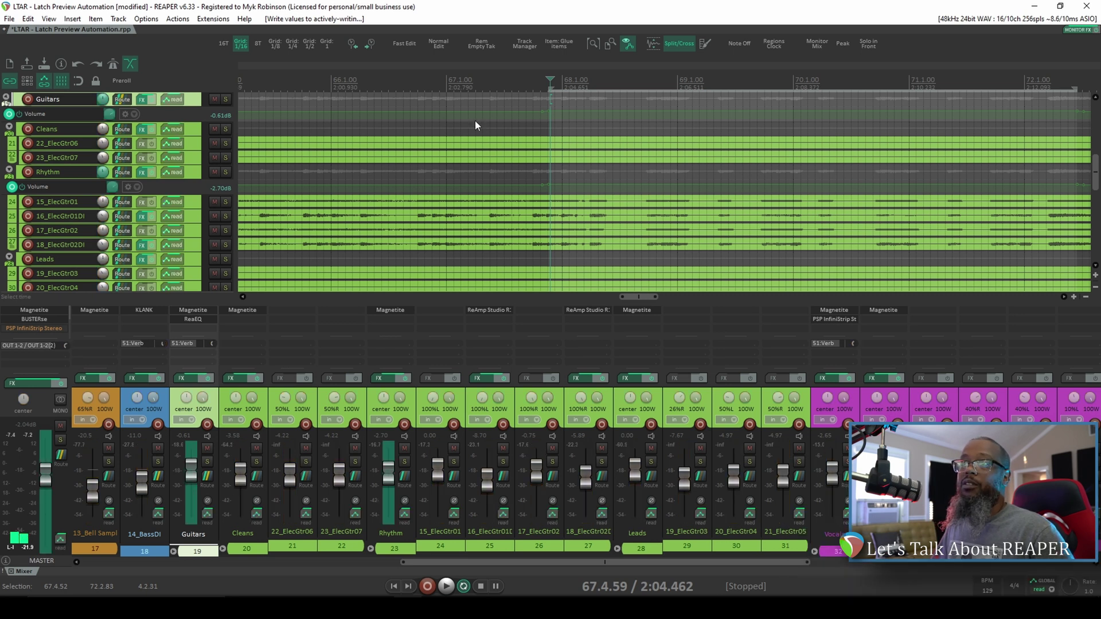
pyautogui.click(505, 85)
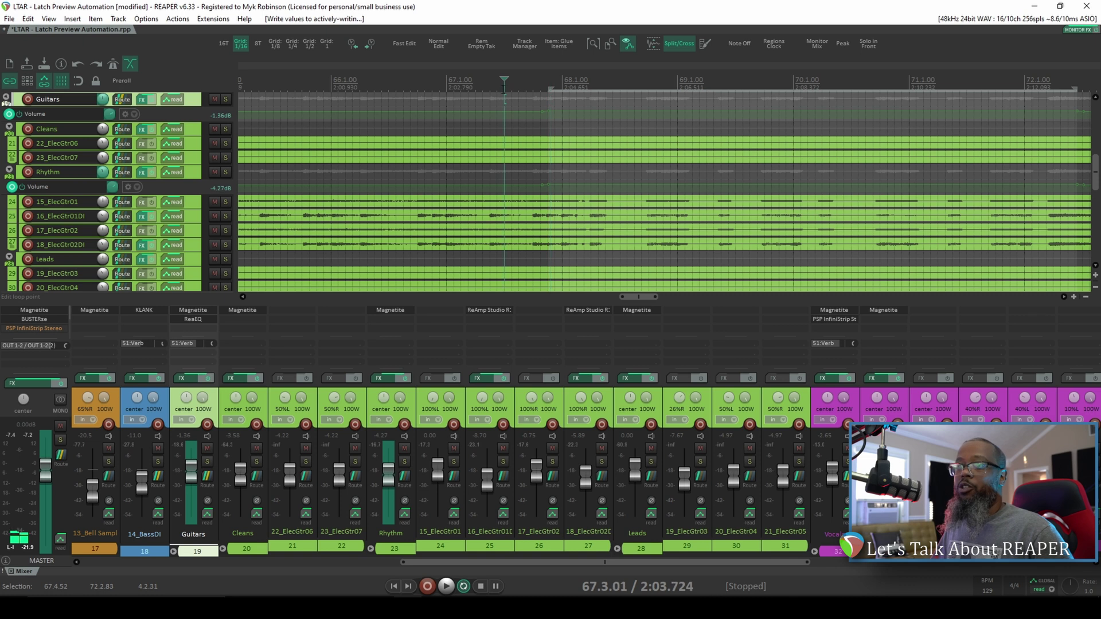
pyautogui.click(192, 499)
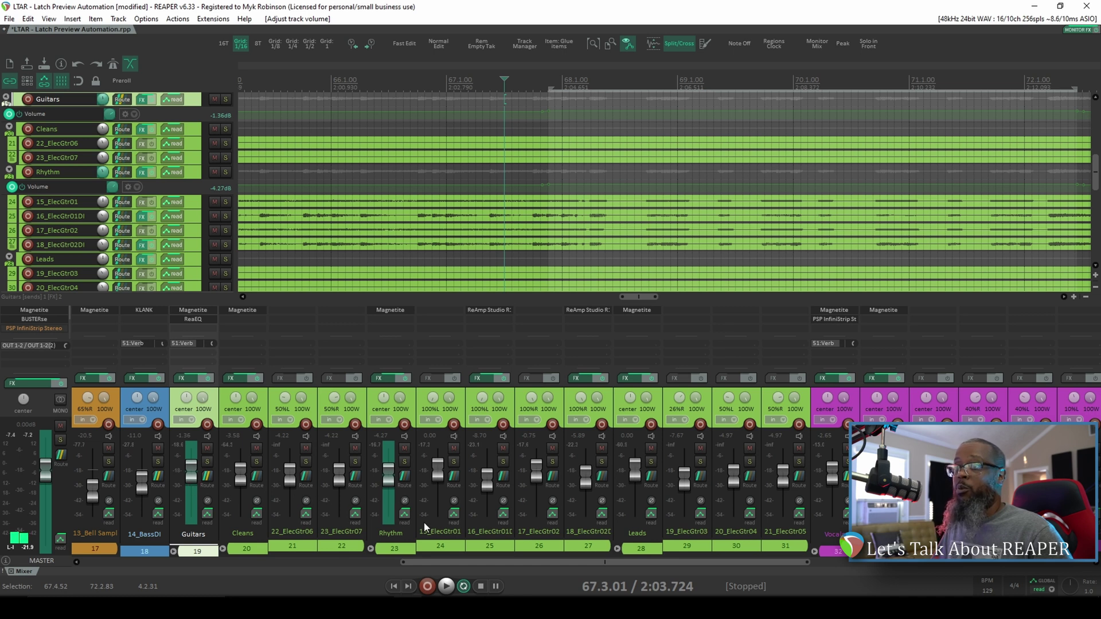
pyautogui.press('space')
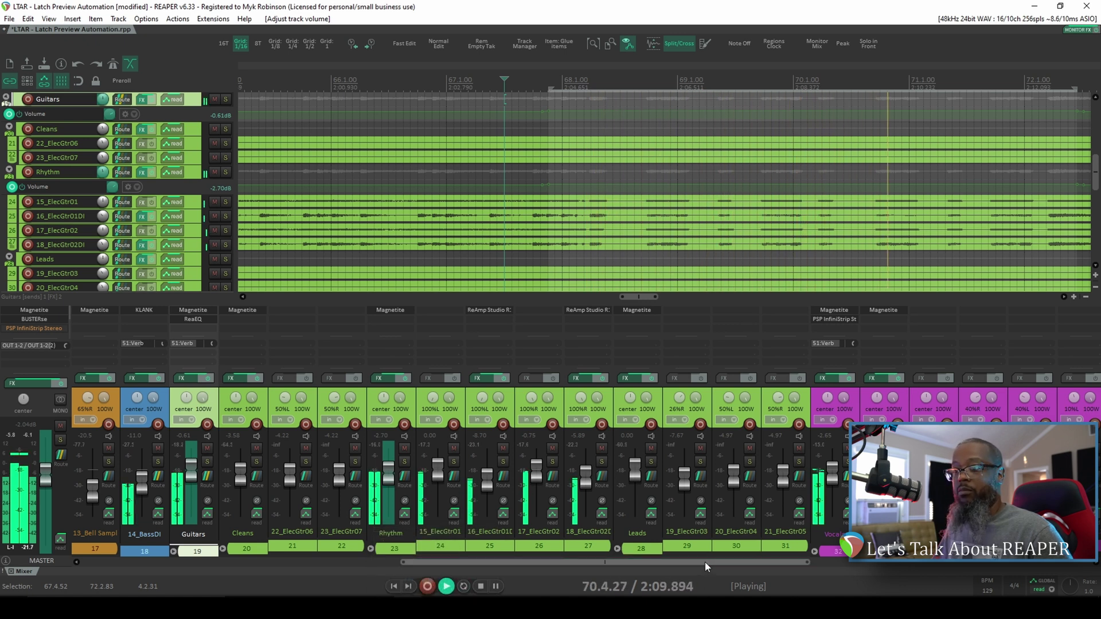
pyautogui.moveTo(704, 562); pyautogui.dragTo(834, 566)
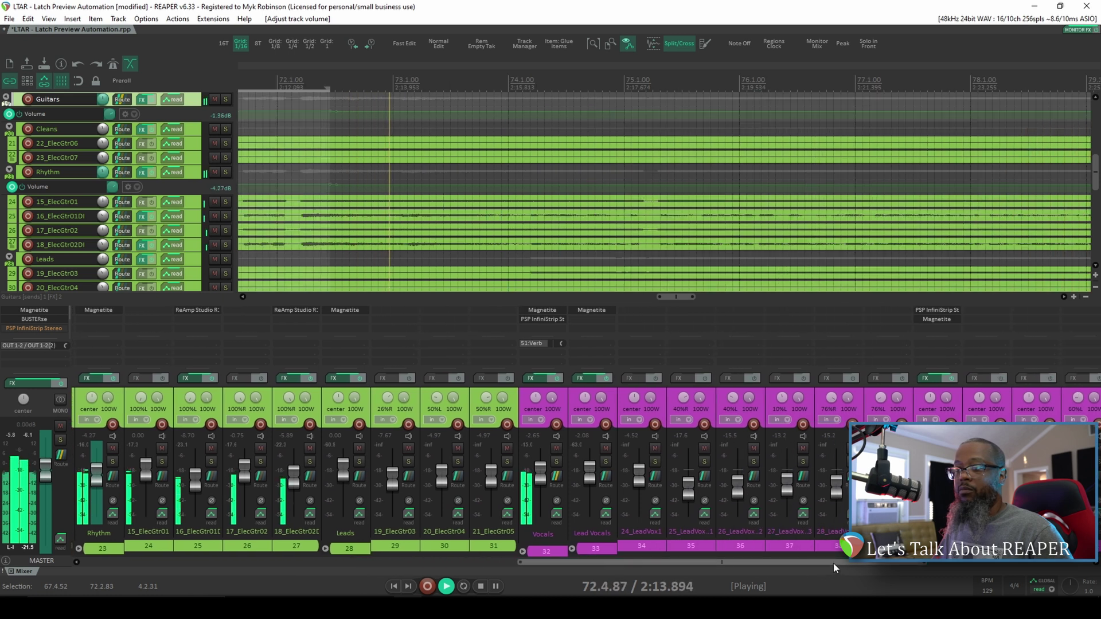
pyautogui.moveTo(834, 563); pyautogui.dragTo(721, 567)
pyautogui.press('space')
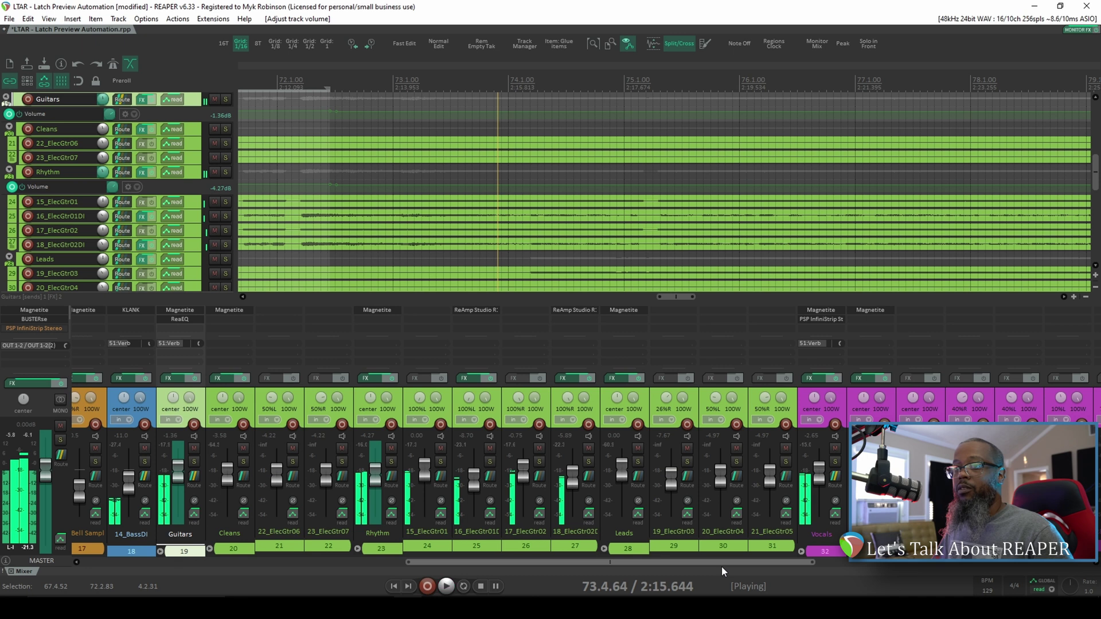